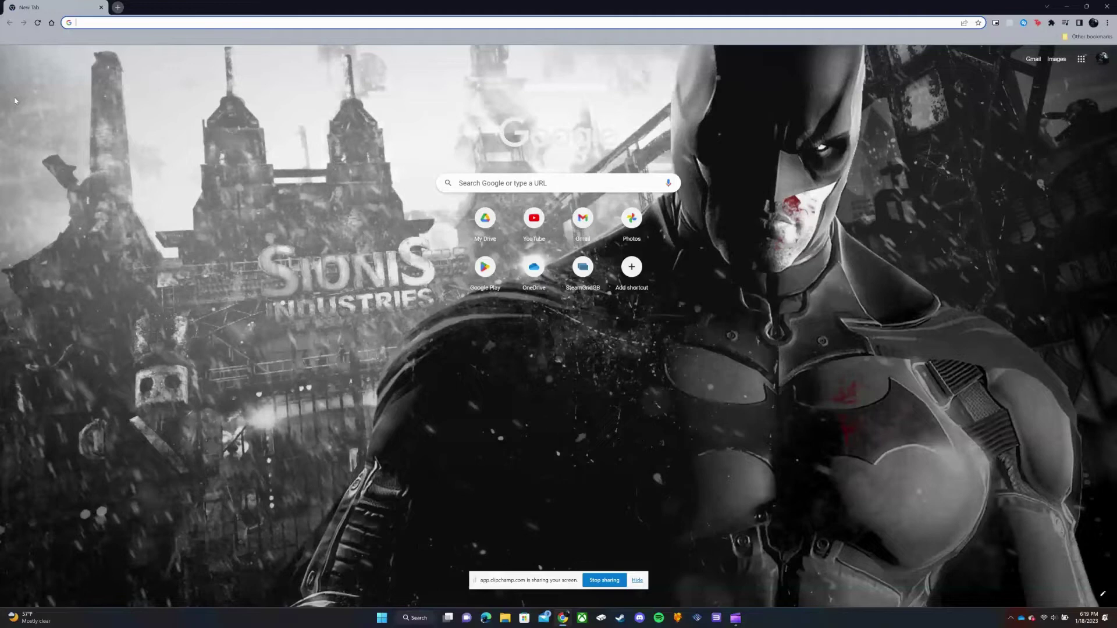
type("https")
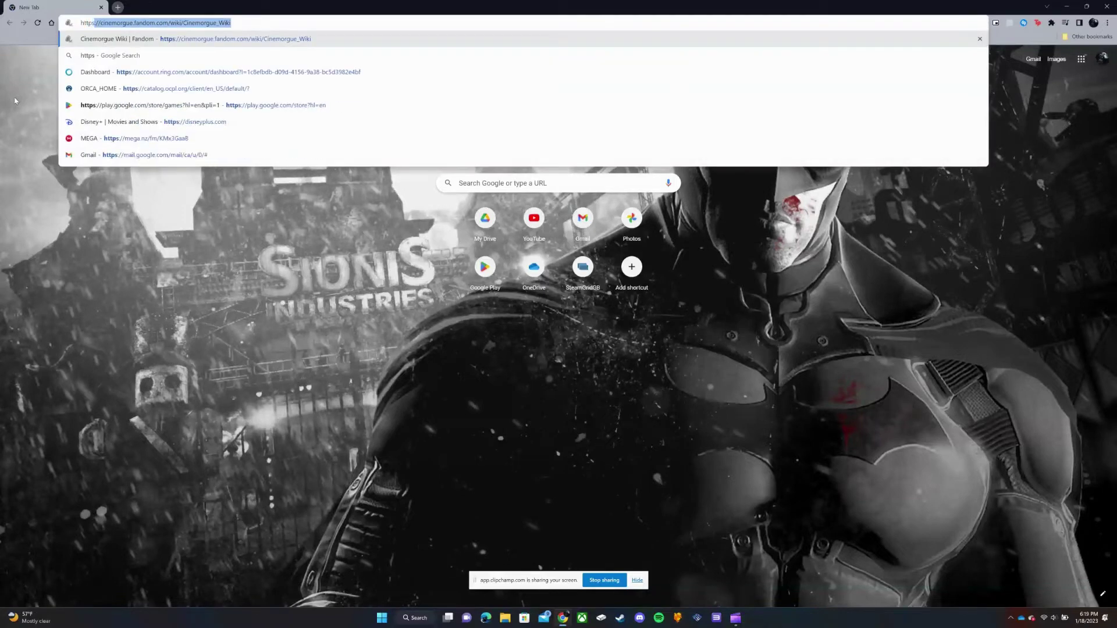
type("://pcs")
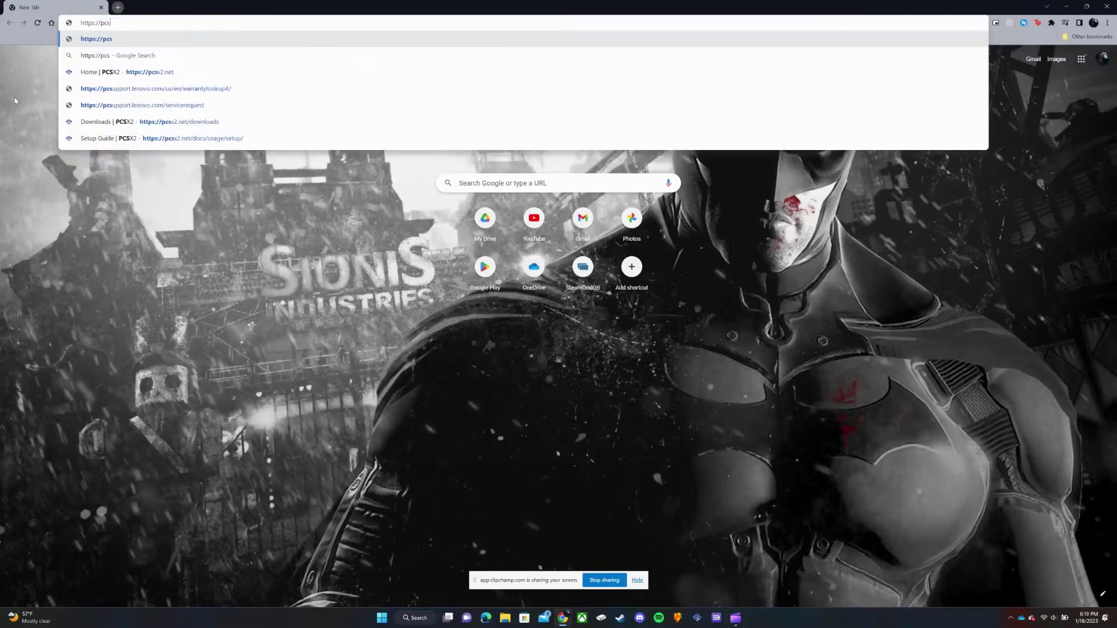
type("x2")
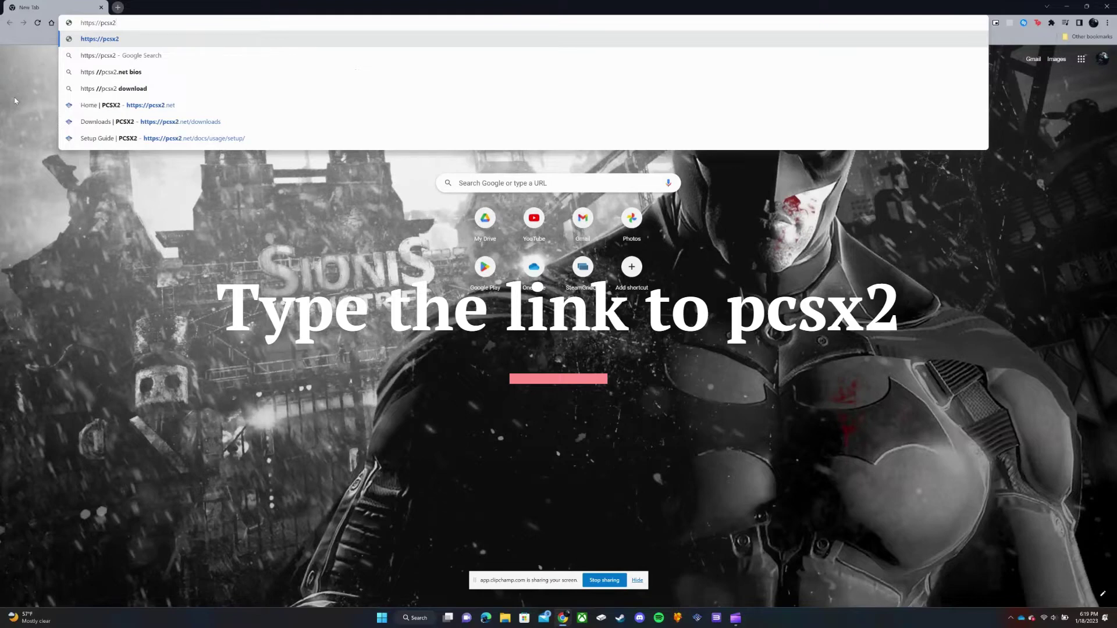
type(".net")
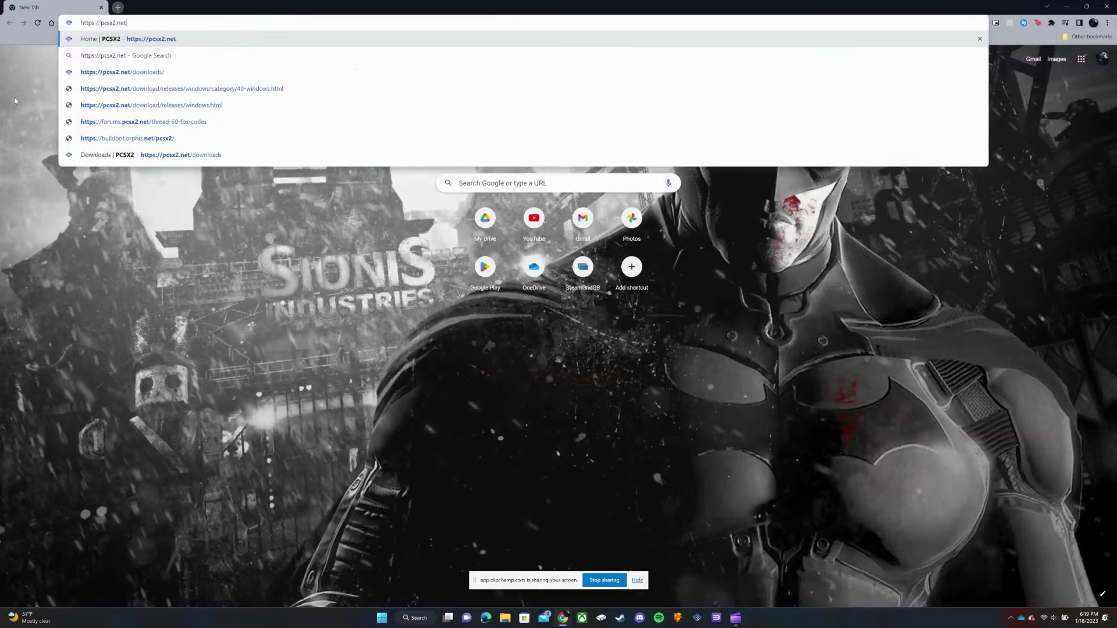
key("Return")
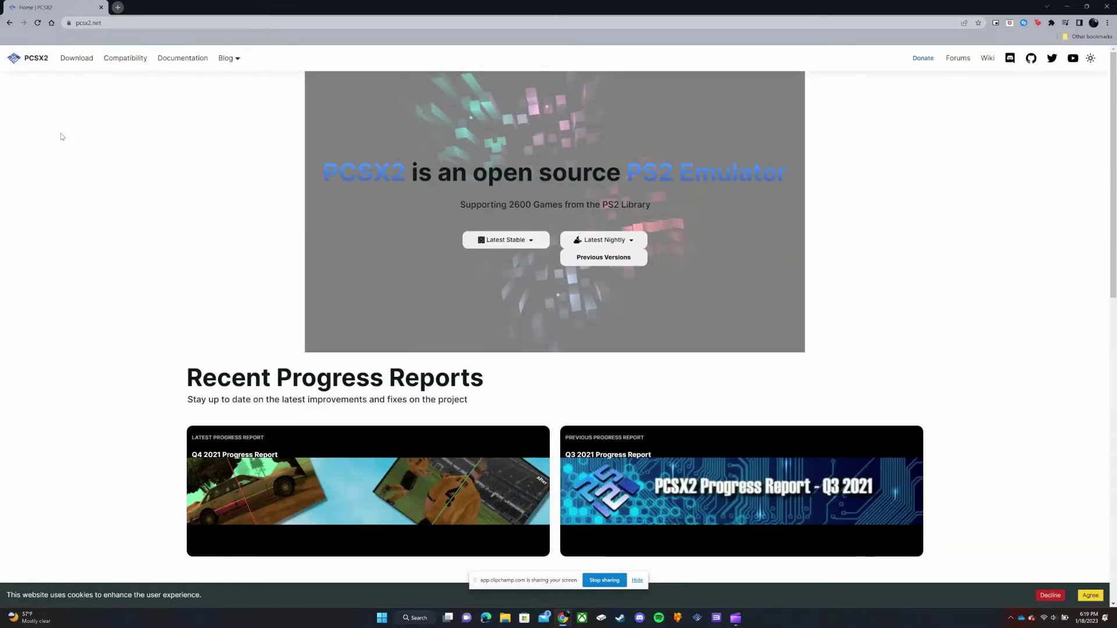
scroll(623, 419, "down", 15)
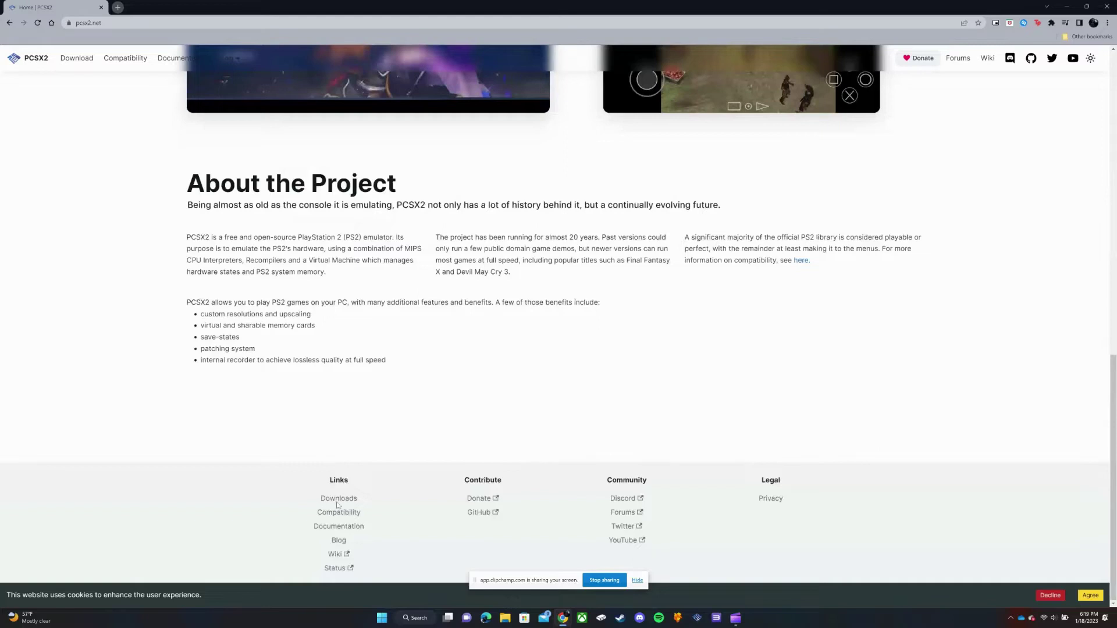
left_click(338, 500)
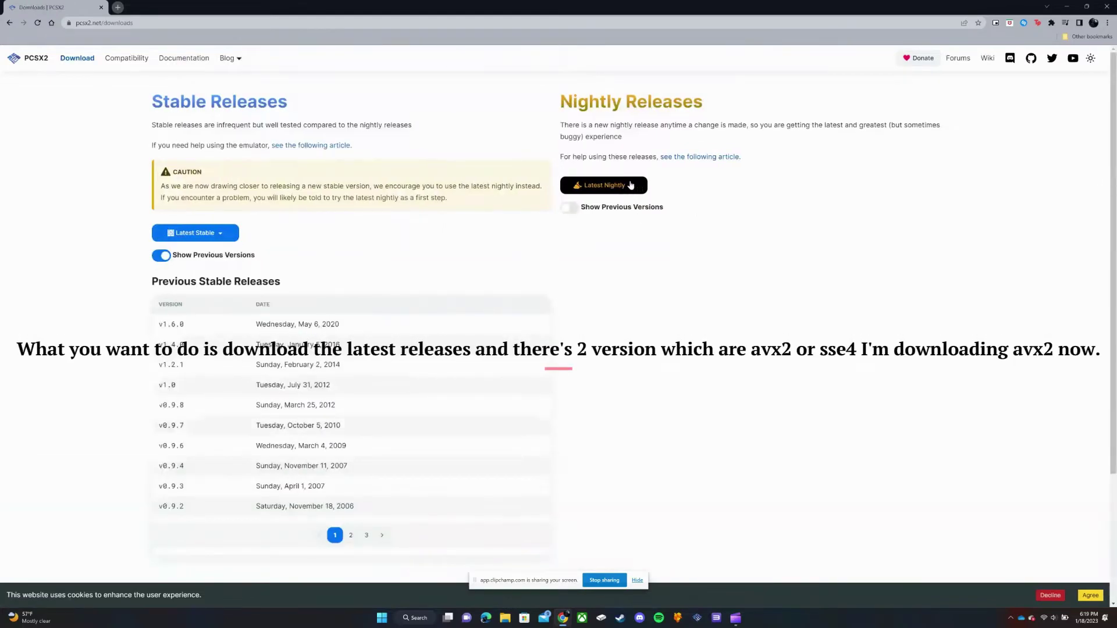
Step: Download the latest nightly Windows 64bit AVX2 Qt build of PCSX2 and save it in the Downloads folder
left_click(630, 184)
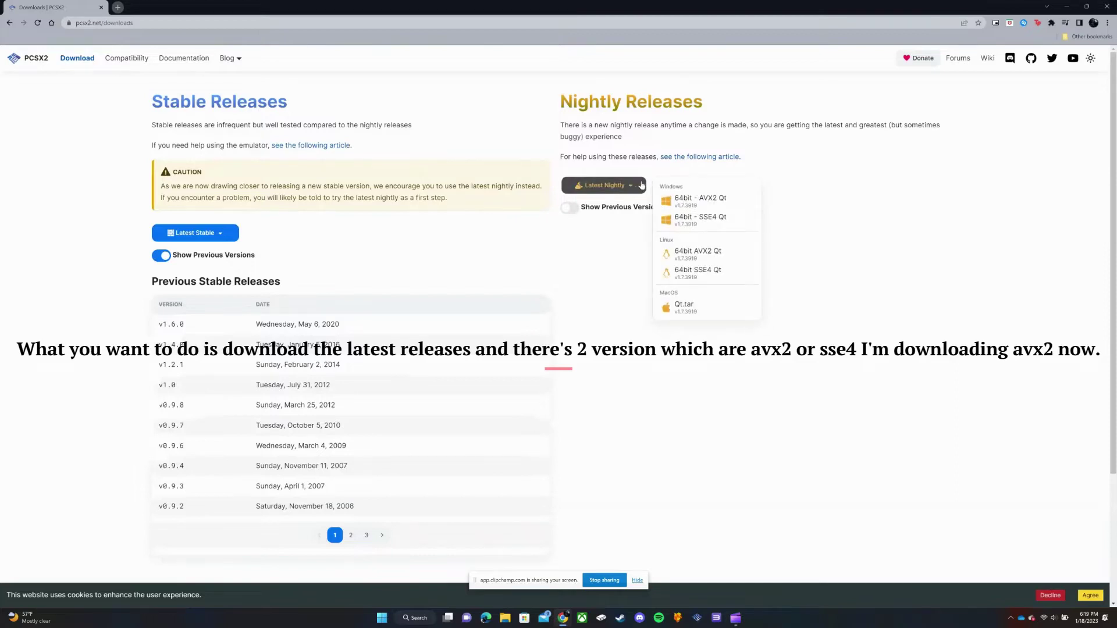
left_click(701, 198)
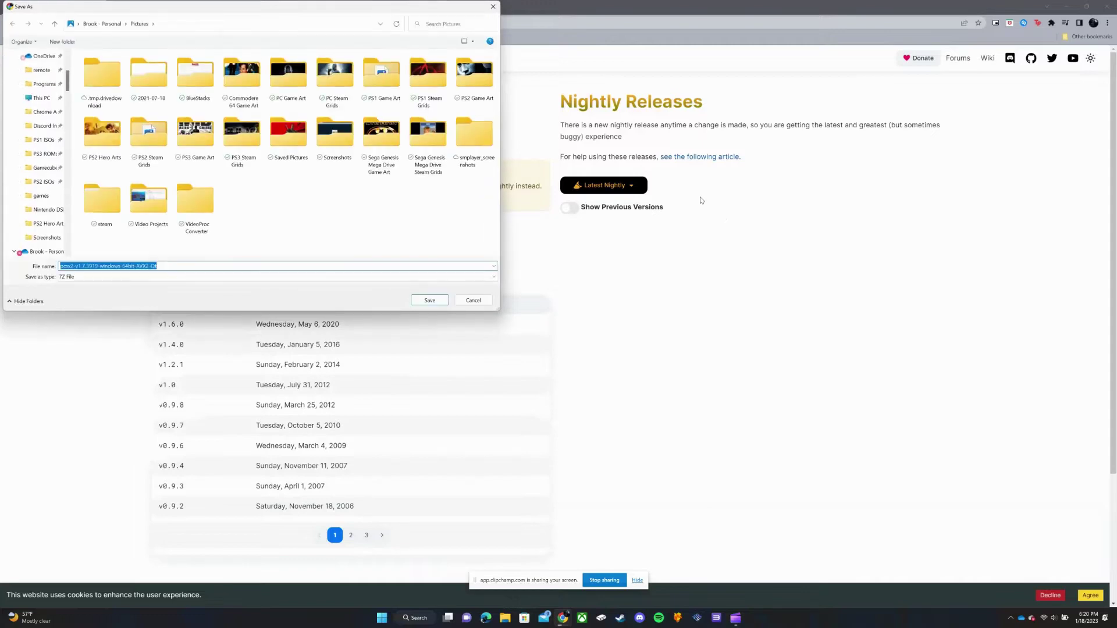
left_click(79, 24)
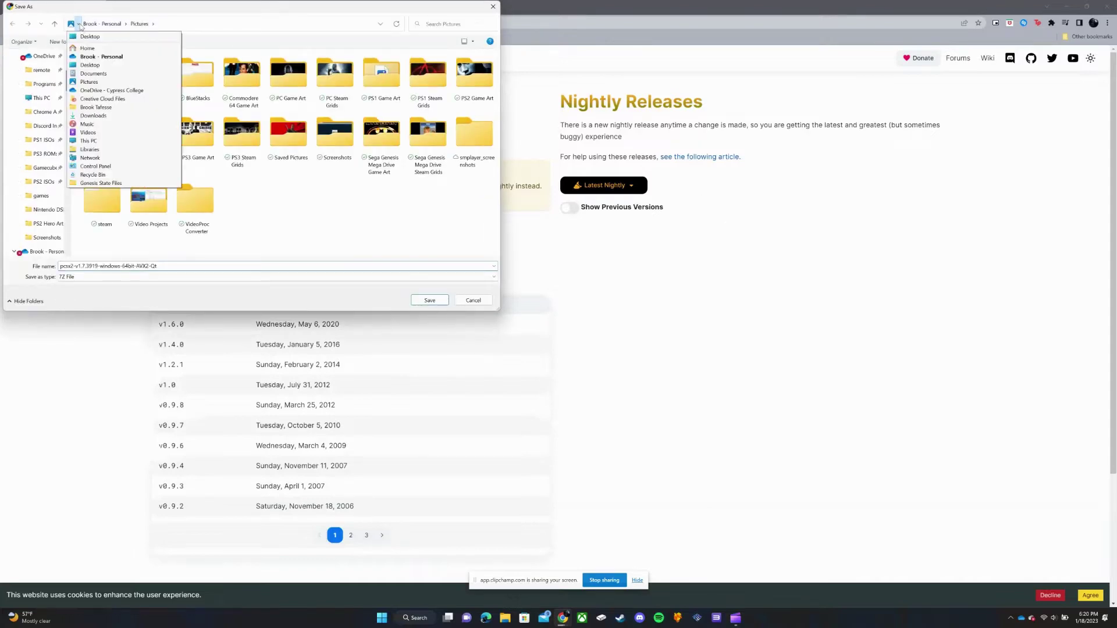
left_click(104, 117)
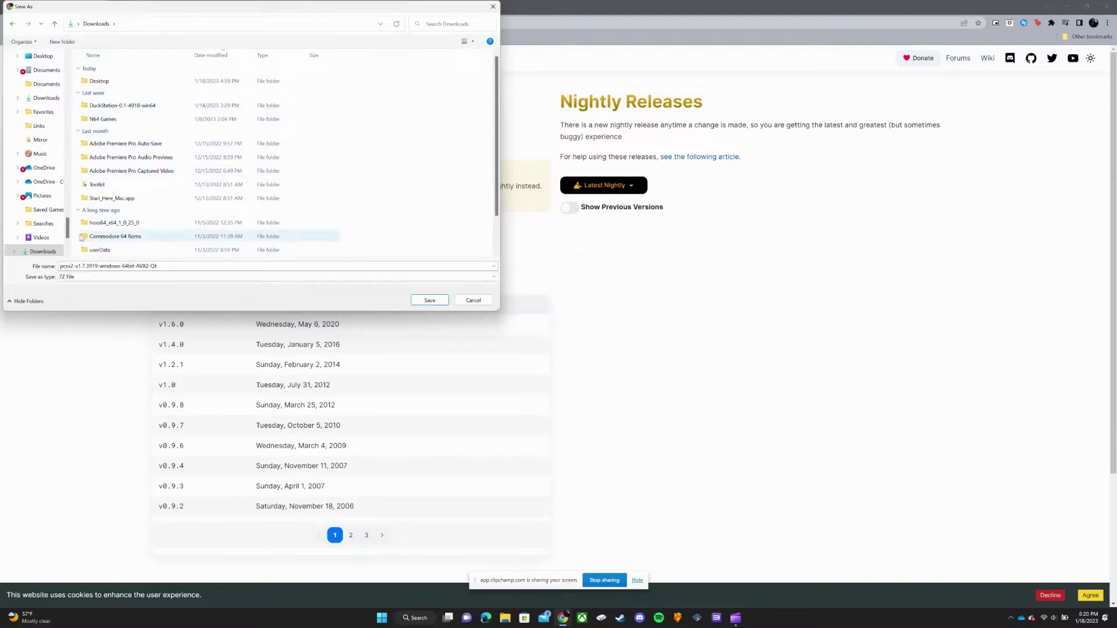
left_click_drag(69, 235, 72, 255)
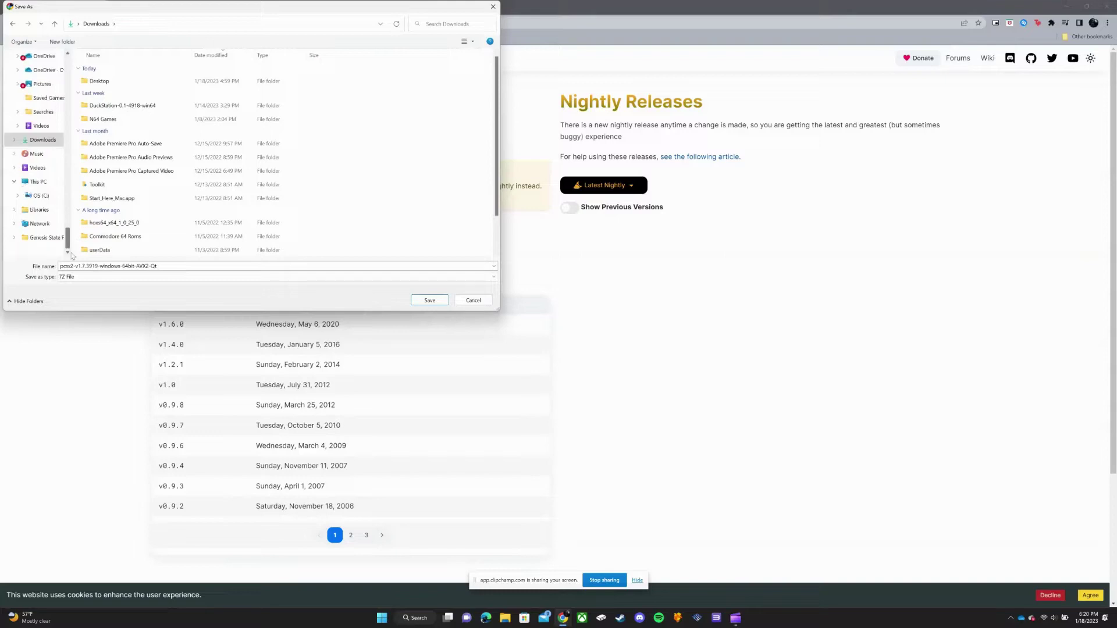
left_click(429, 306)
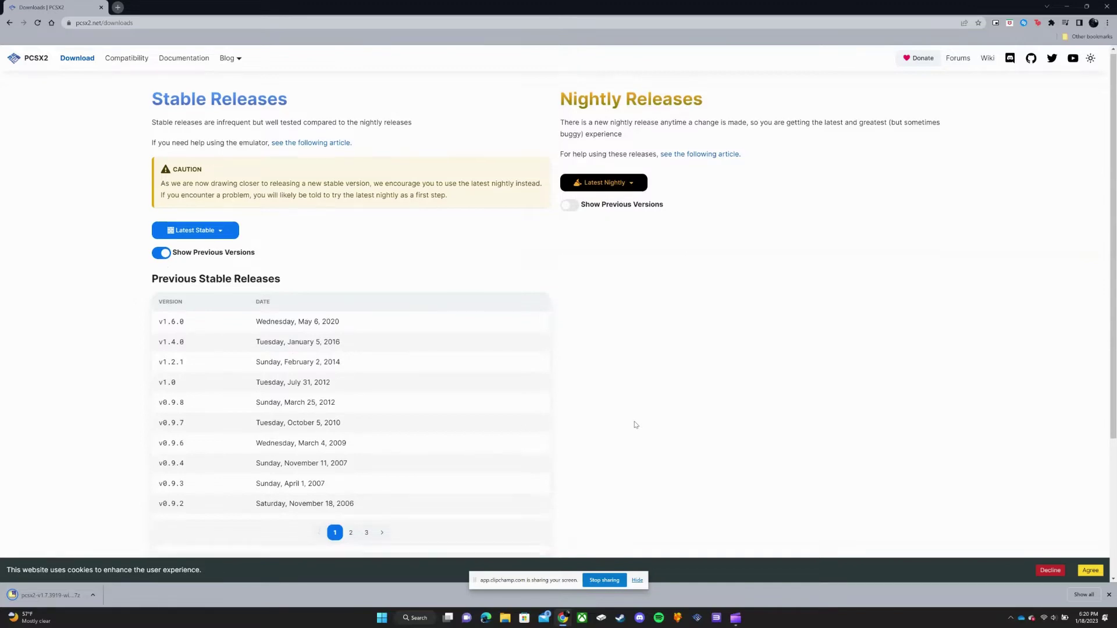
scroll(635, 426, "down", 3)
scroll(636, 425, "down", 1)
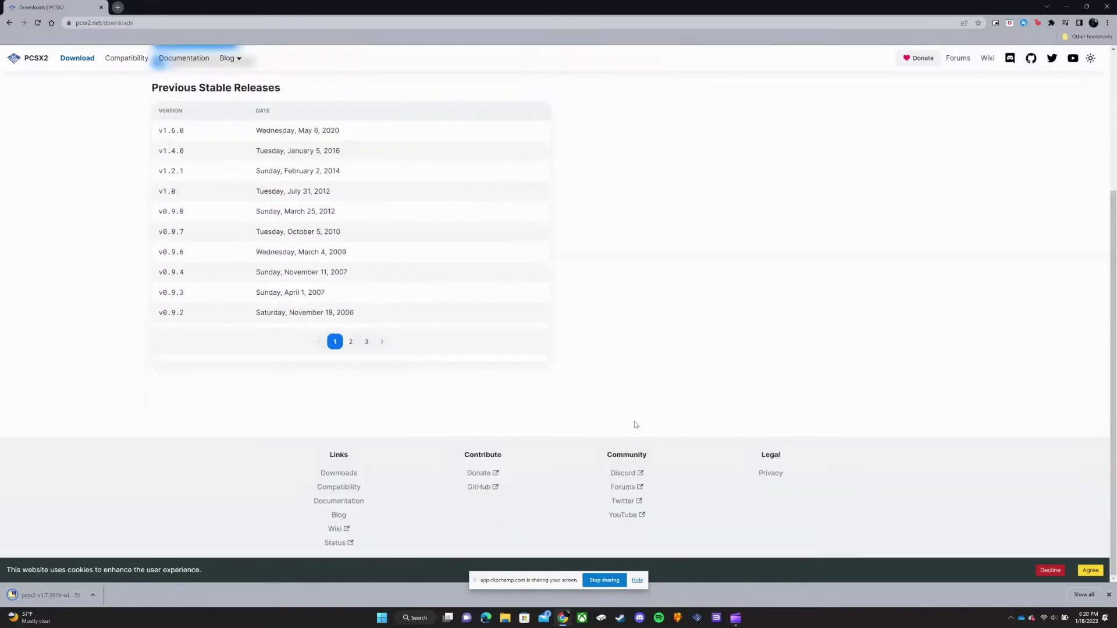
scroll(817, 441, "up", 3)
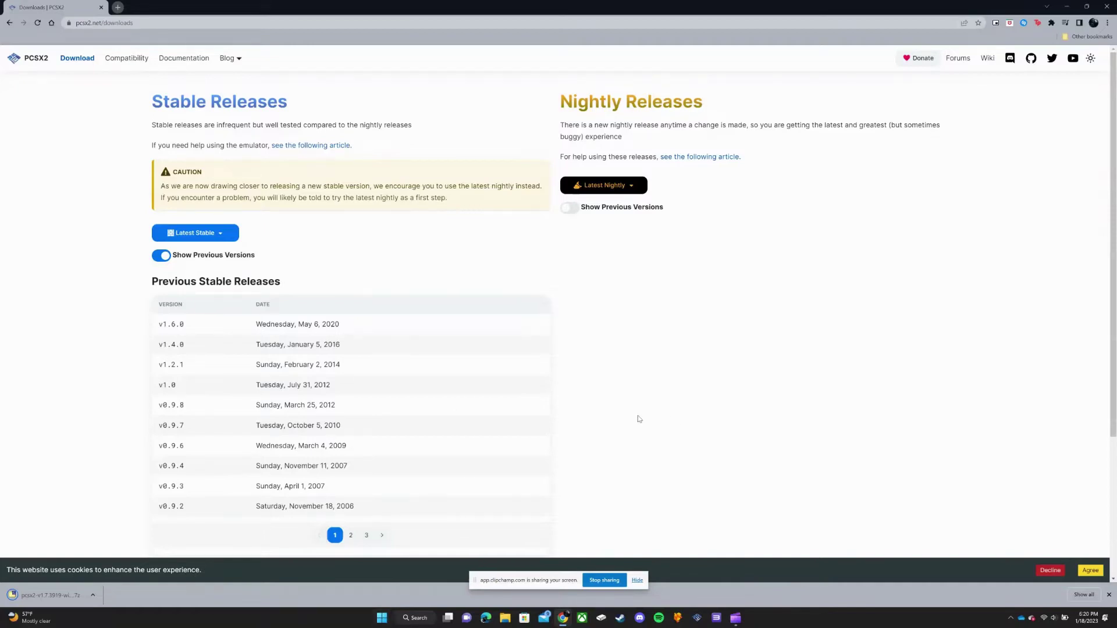
left_click(93, 596)
left_click(93, 596)
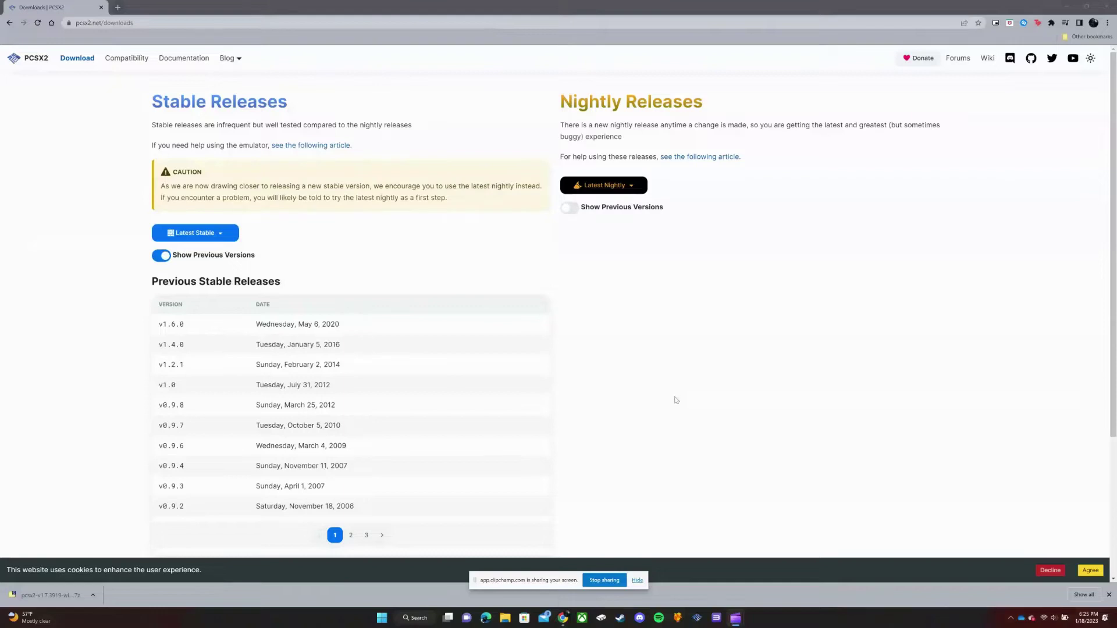
Step: Open the downloaded PCSX2 archive and set the extraction destination to the OneDrive Documents folder
left_click(75, 596)
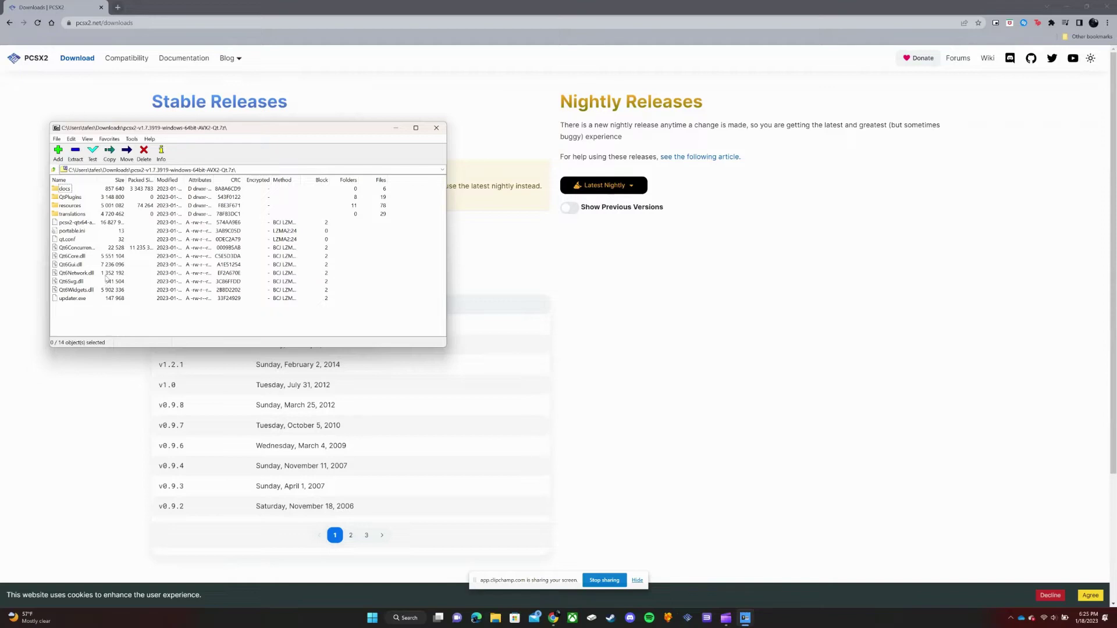
left_click(77, 154)
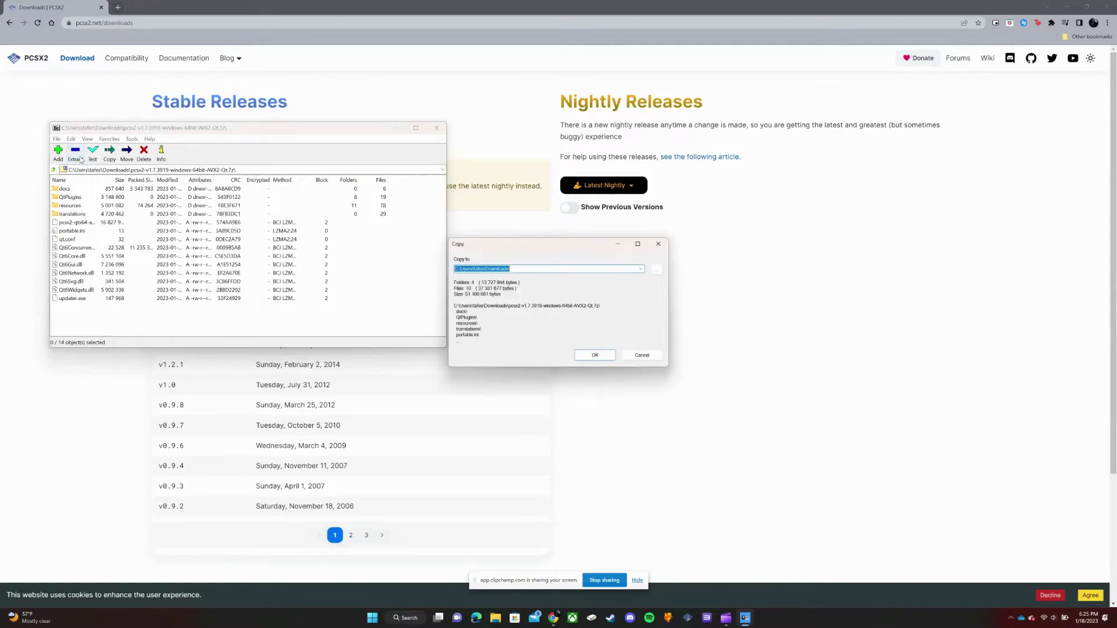
left_click(642, 269)
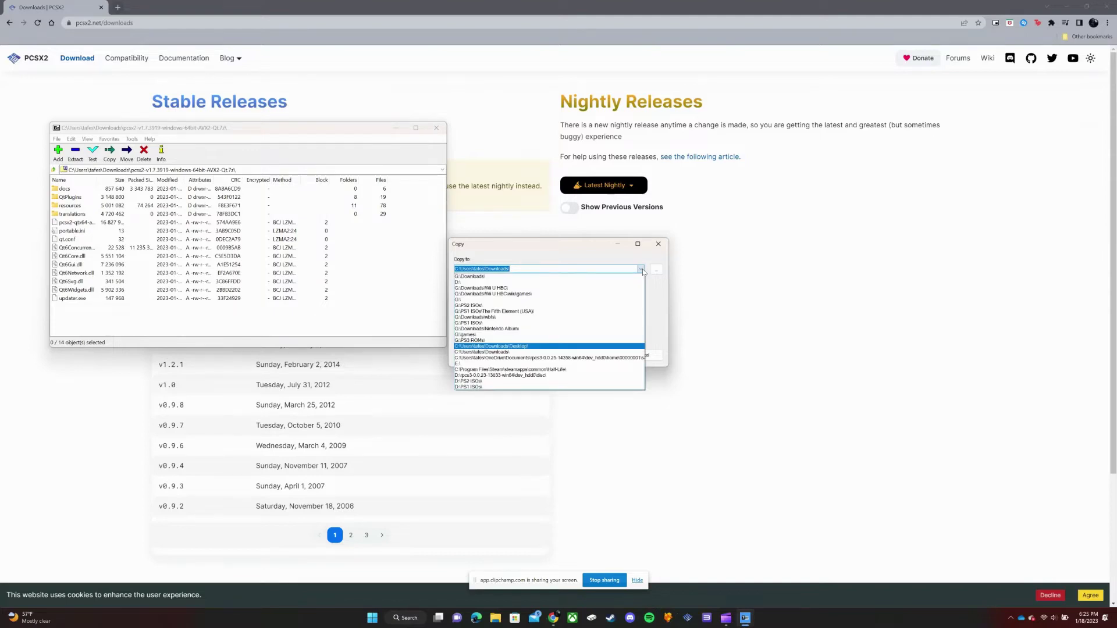
left_click(643, 270)
left_click(656, 270)
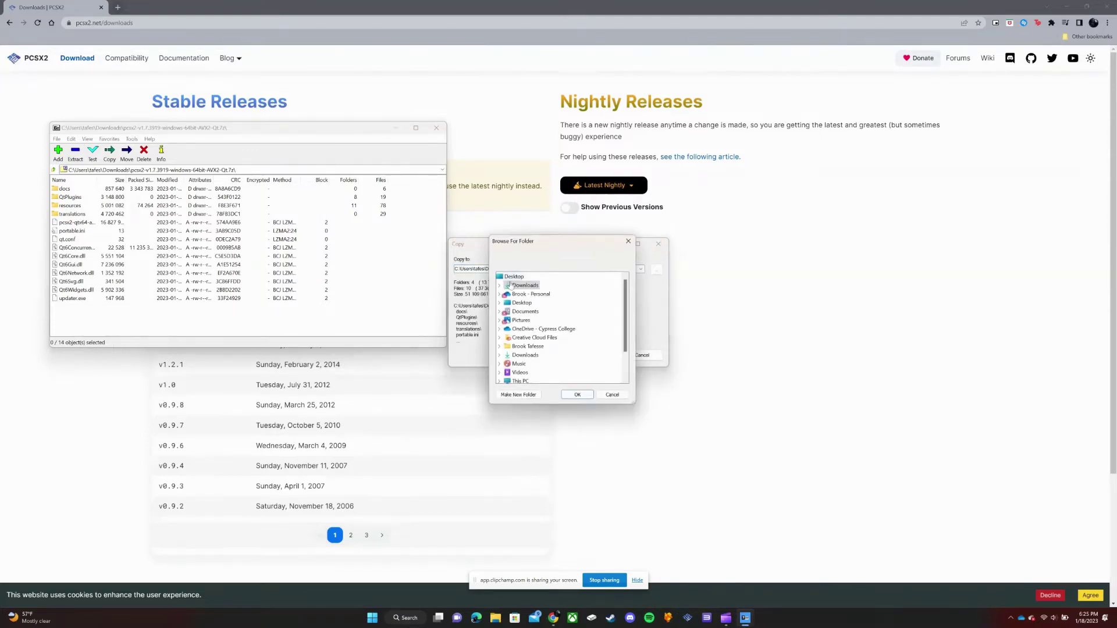
left_click(512, 286)
scroll(558, 333, "down", 5)
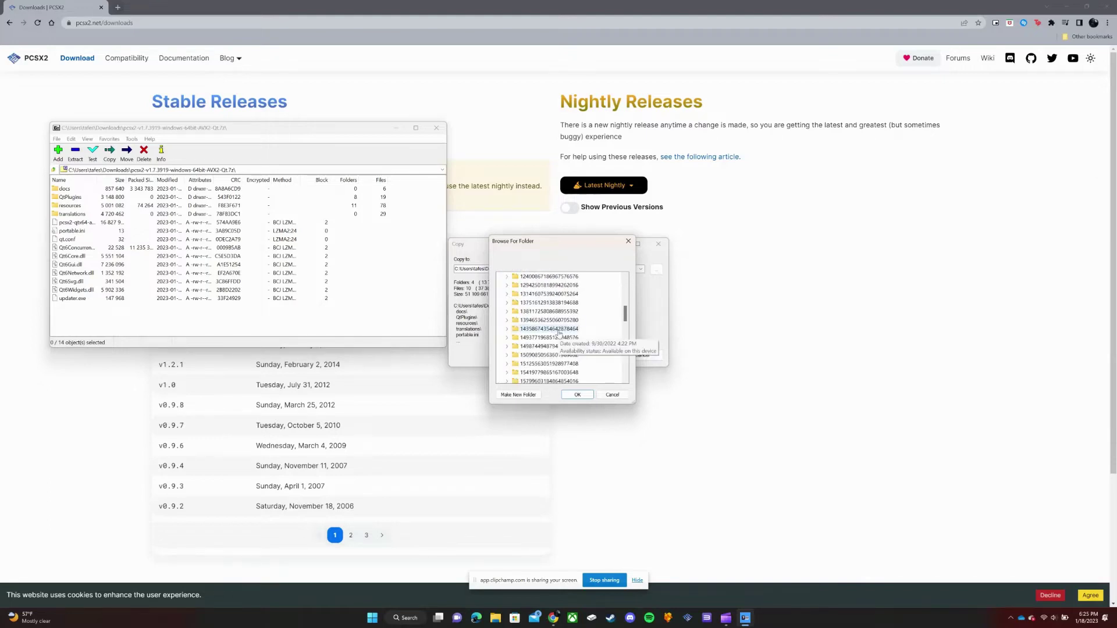
scroll(559, 332, "down", 10)
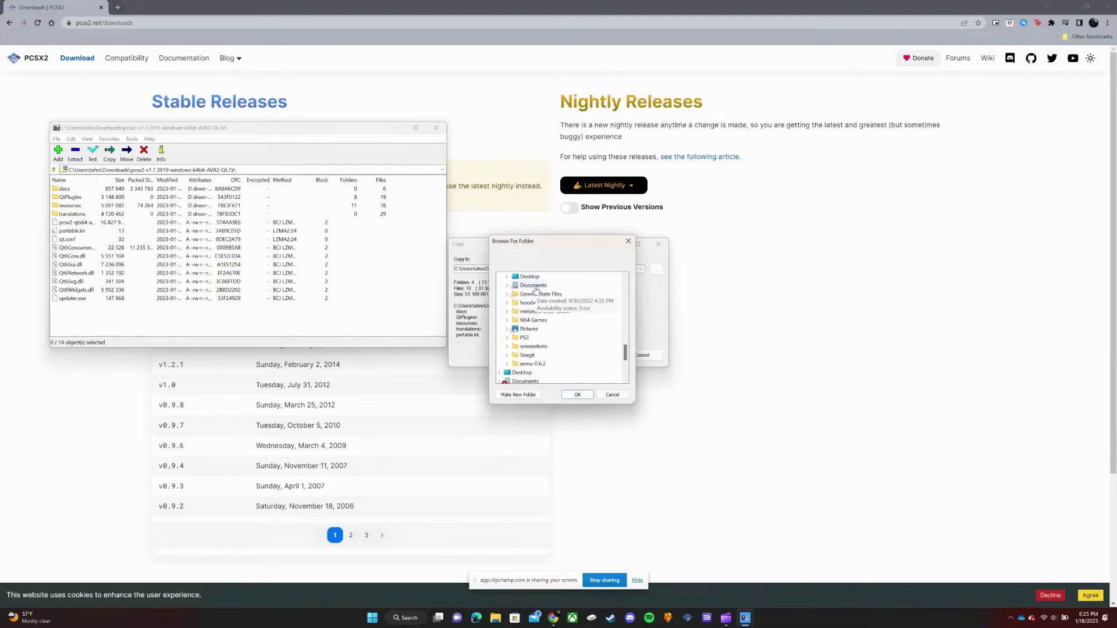
left_click(534, 285)
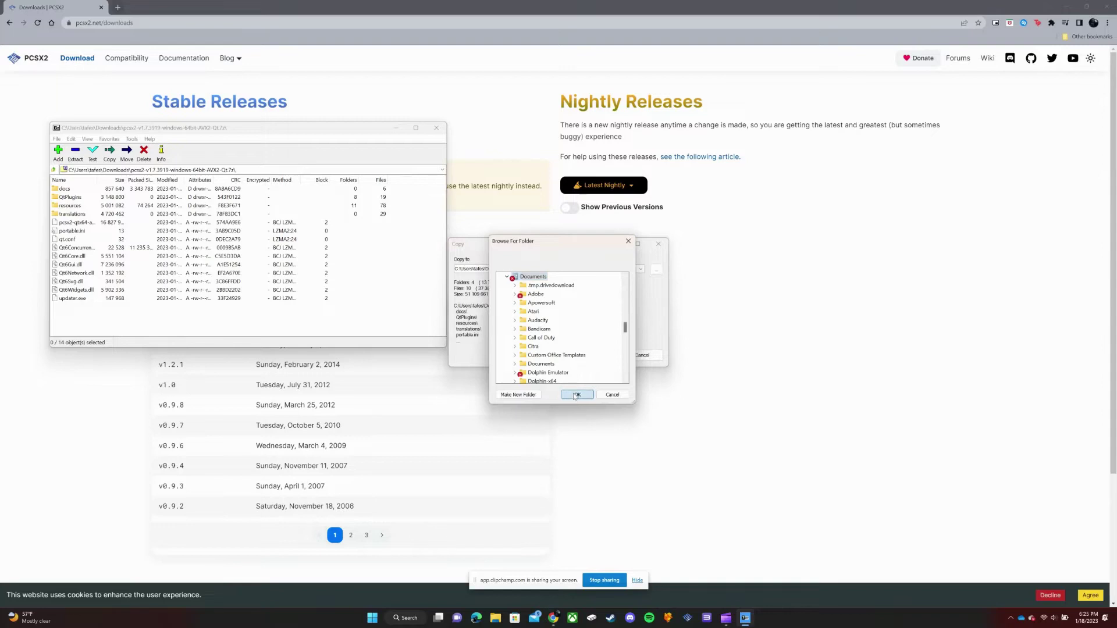
left_click(577, 394)
Step: Create a new folder named PCSX2 inside Documents while browsing for the extraction destination
left_click(656, 270)
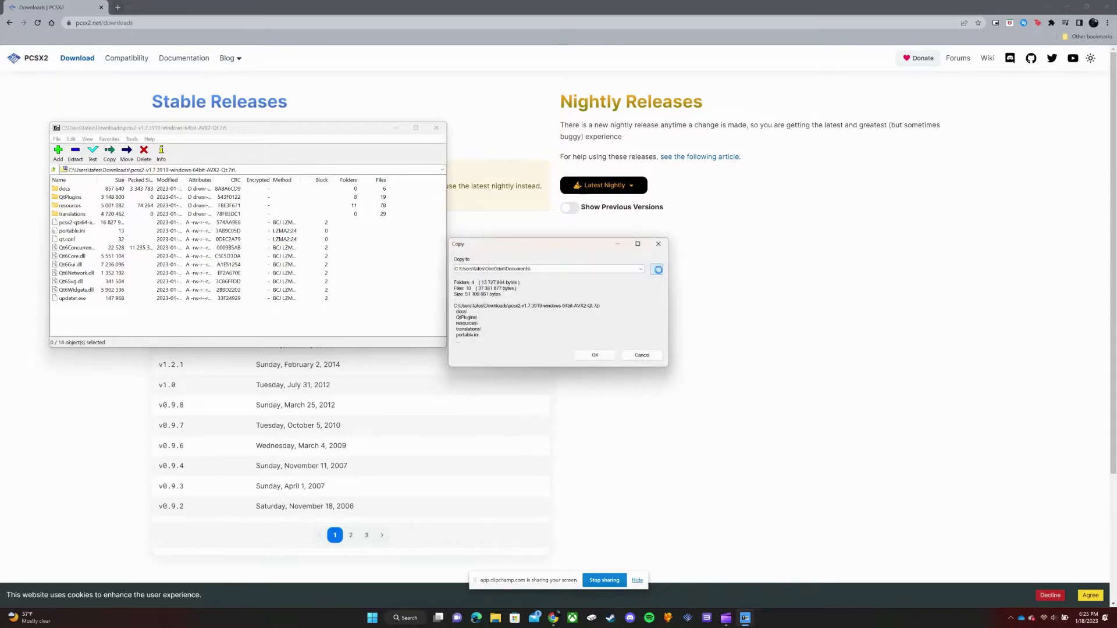
left_click(519, 394)
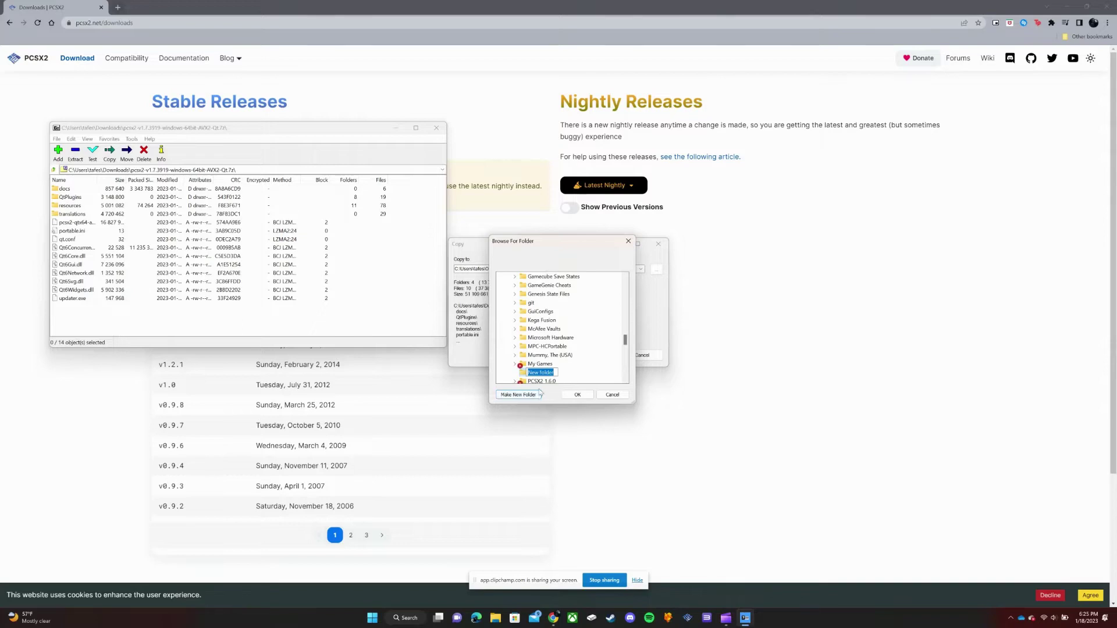
key("Caps_Lock")
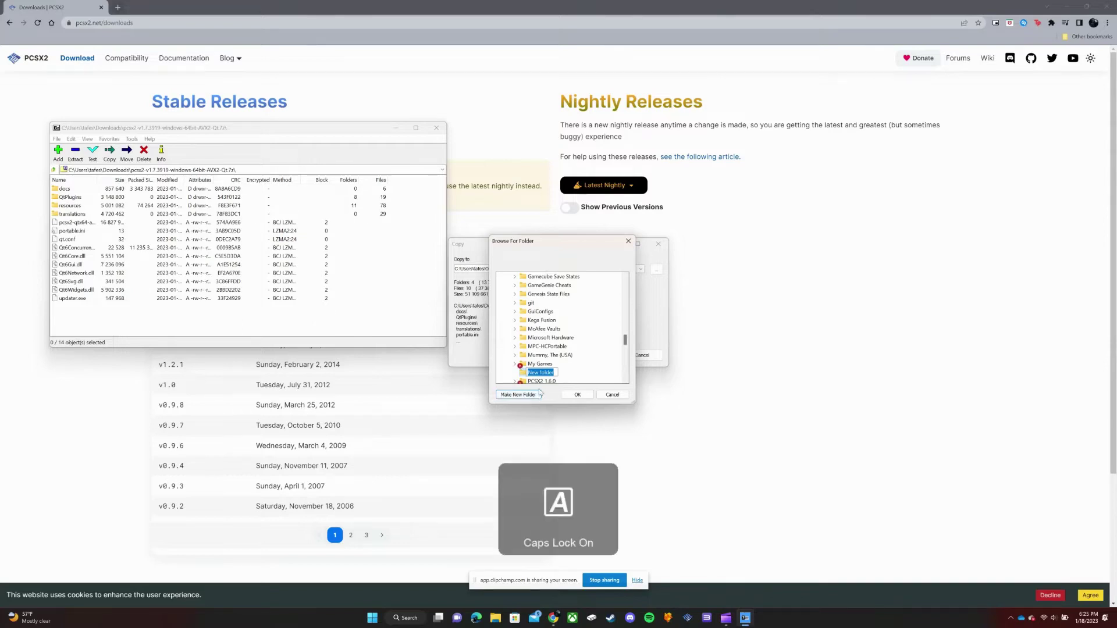
type("PCS")
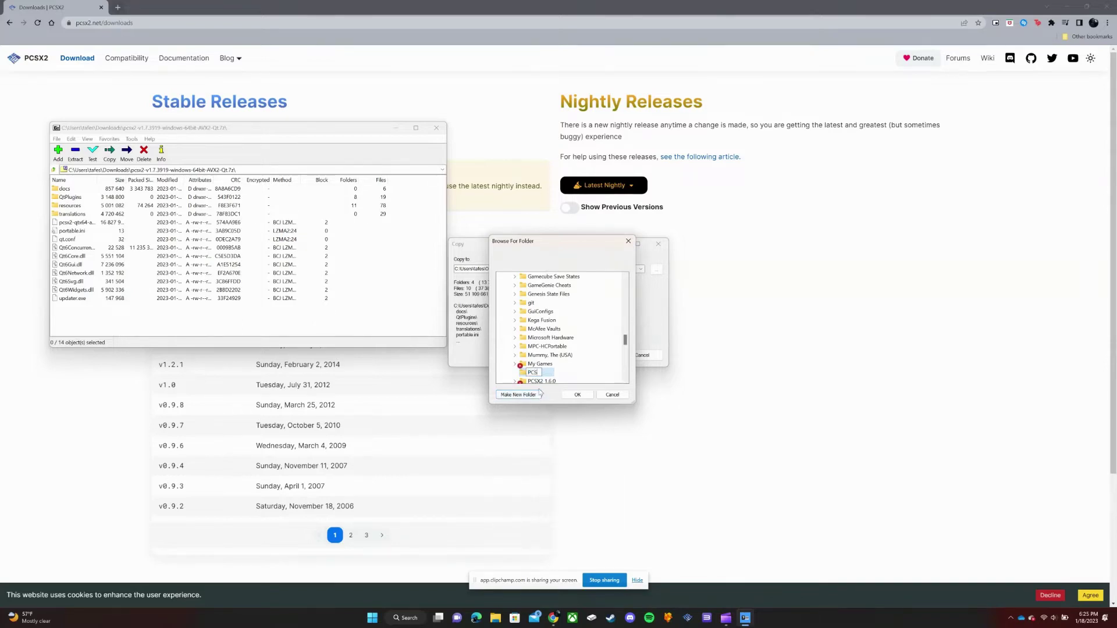
type("X2")
key("Return")
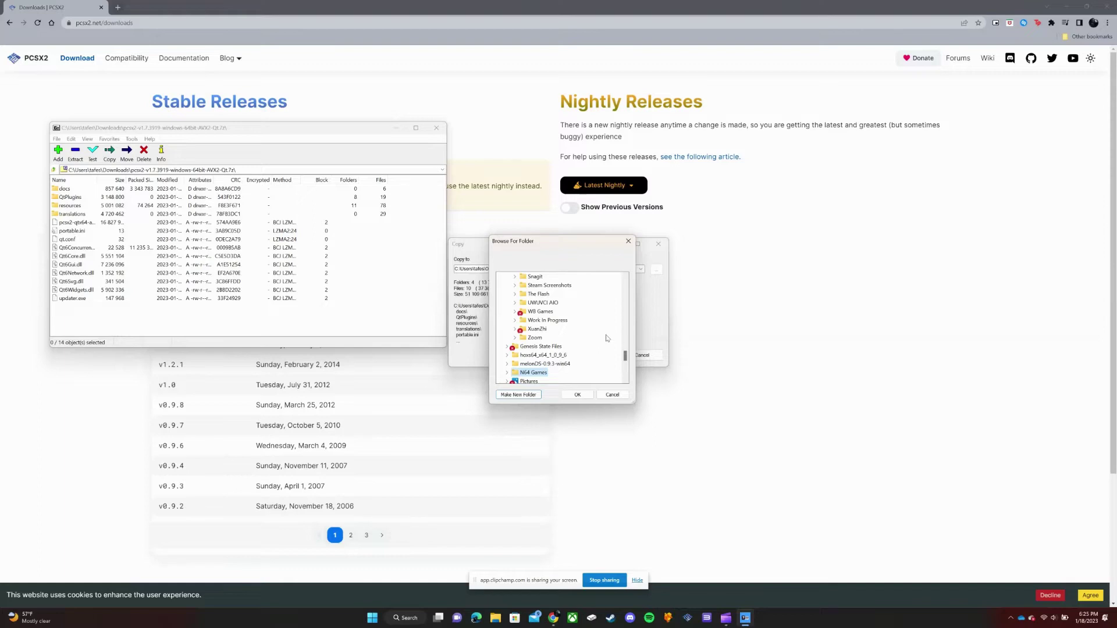
Step: Choose the new PCSX2 folder as the destination and extract the archive's contents into it
scroll(607, 338, "up", 1)
scroll(582, 320, "up", 2)
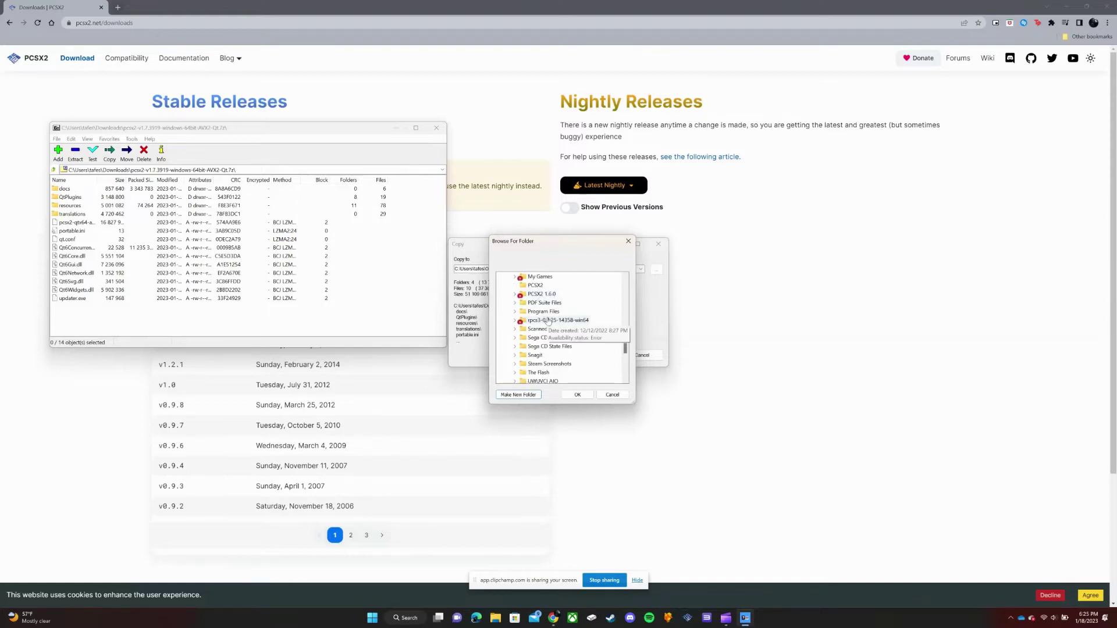
left_click(540, 286)
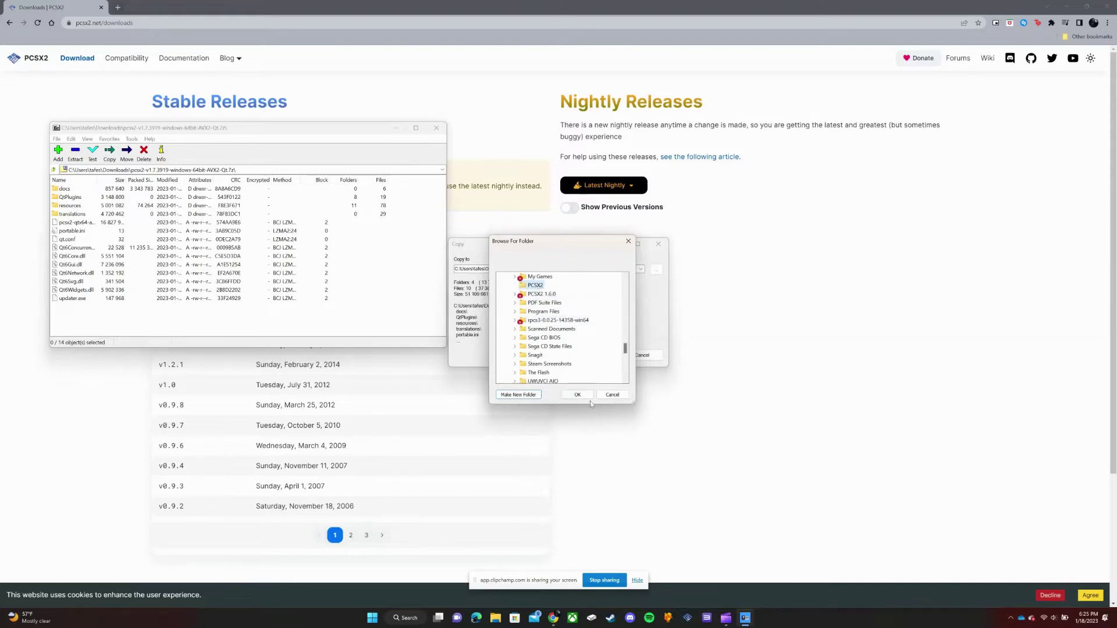
left_click(580, 395)
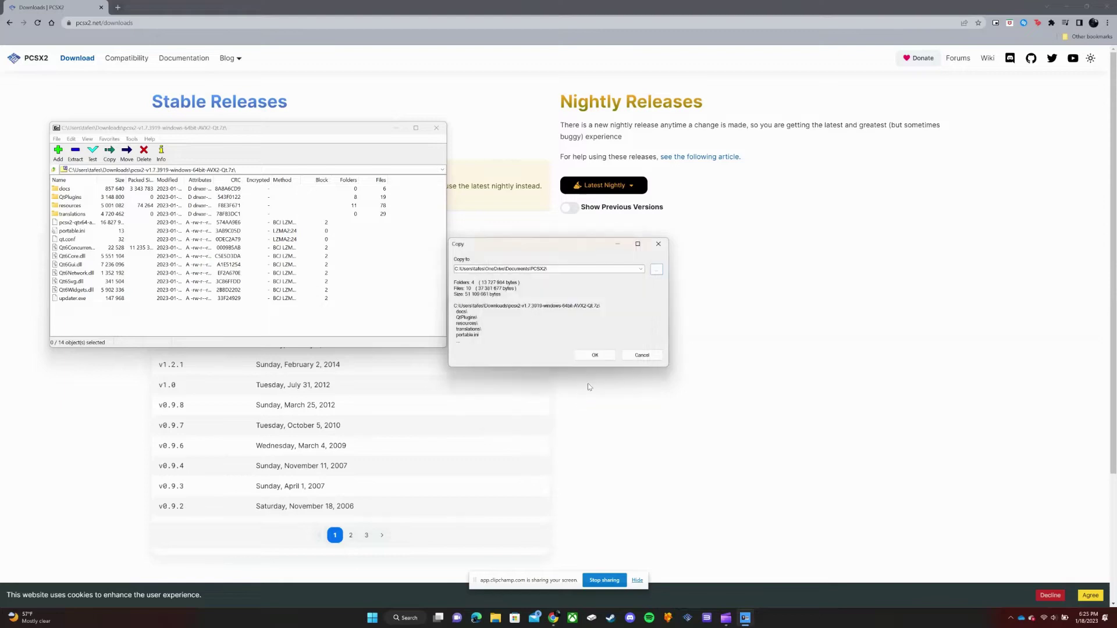
left_click(596, 356)
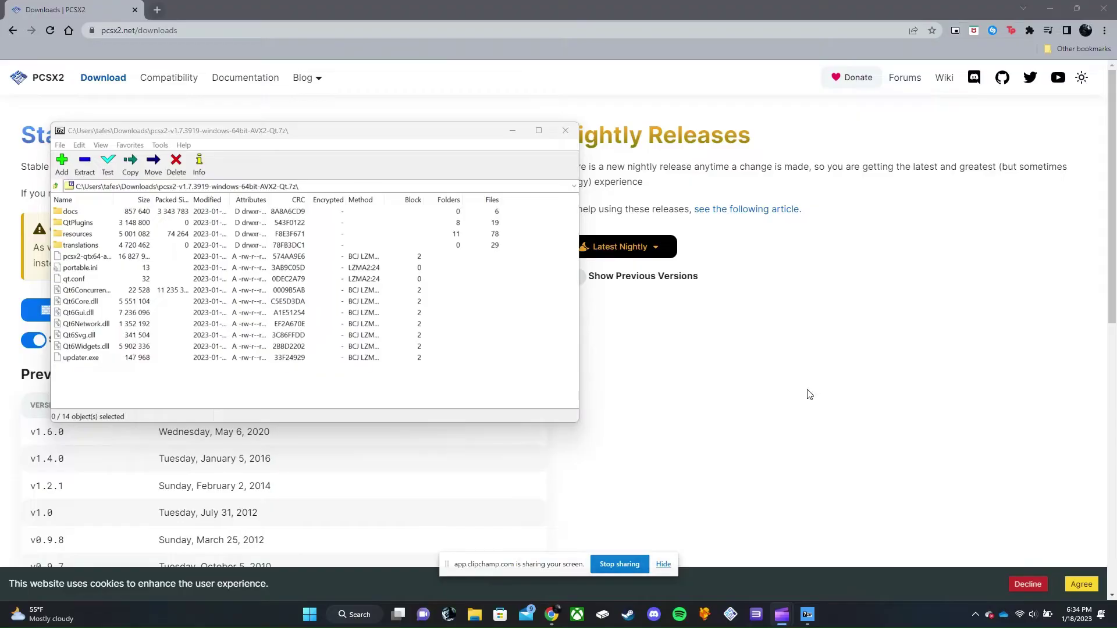
Step: In File Explorer, open the PCSX2 folder inside Documents and launch the pcsx2-qtx64-avx2 application
left_click(511, 133)
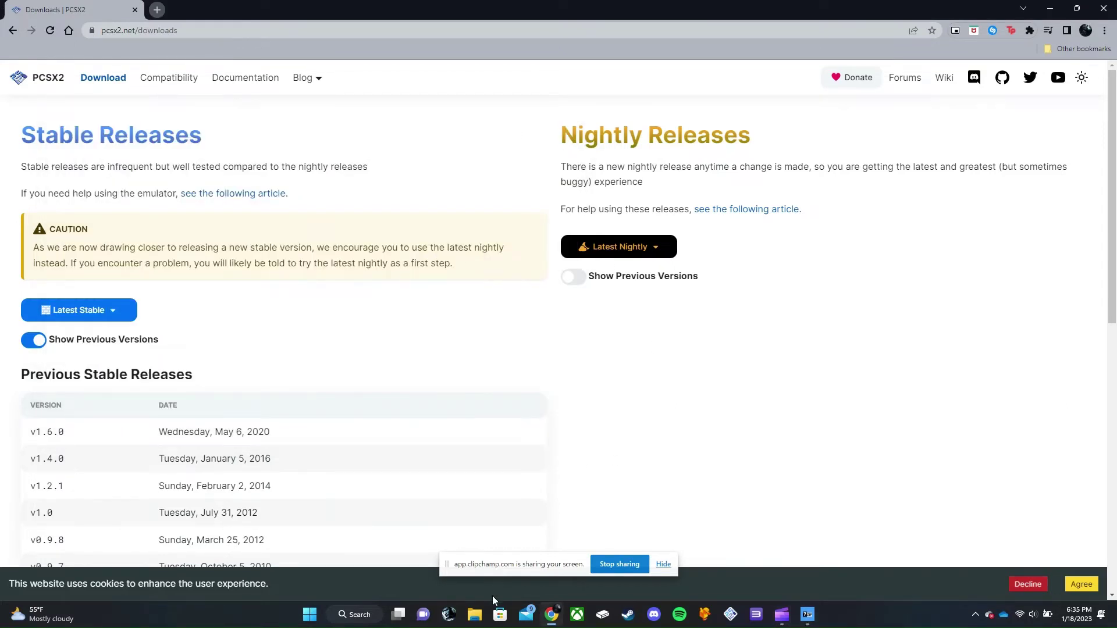
left_click(474, 615)
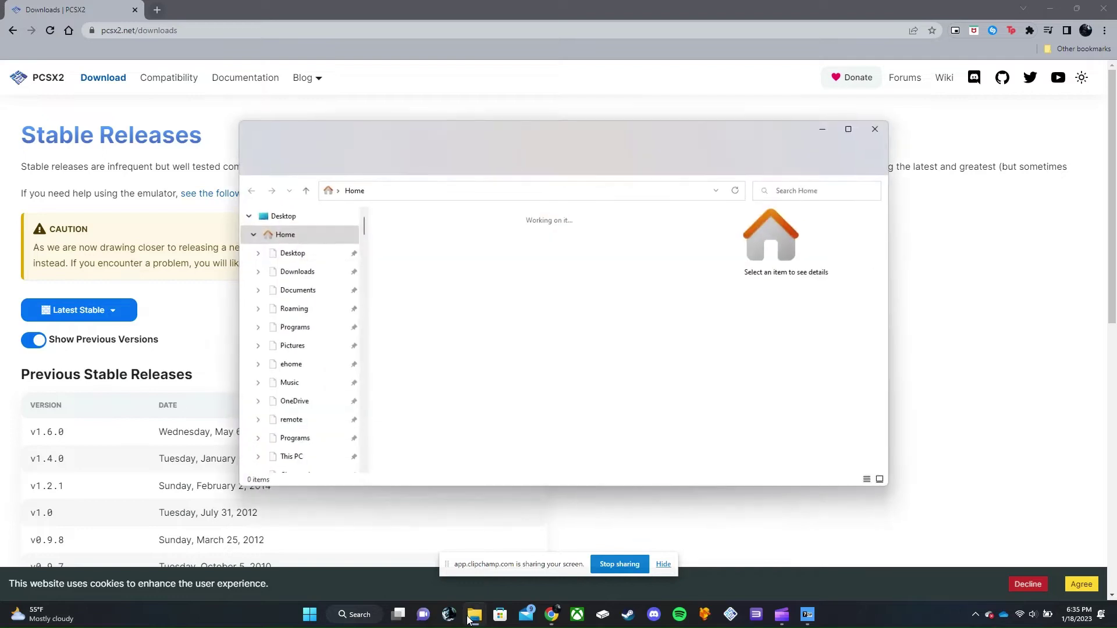
left_click(325, 291)
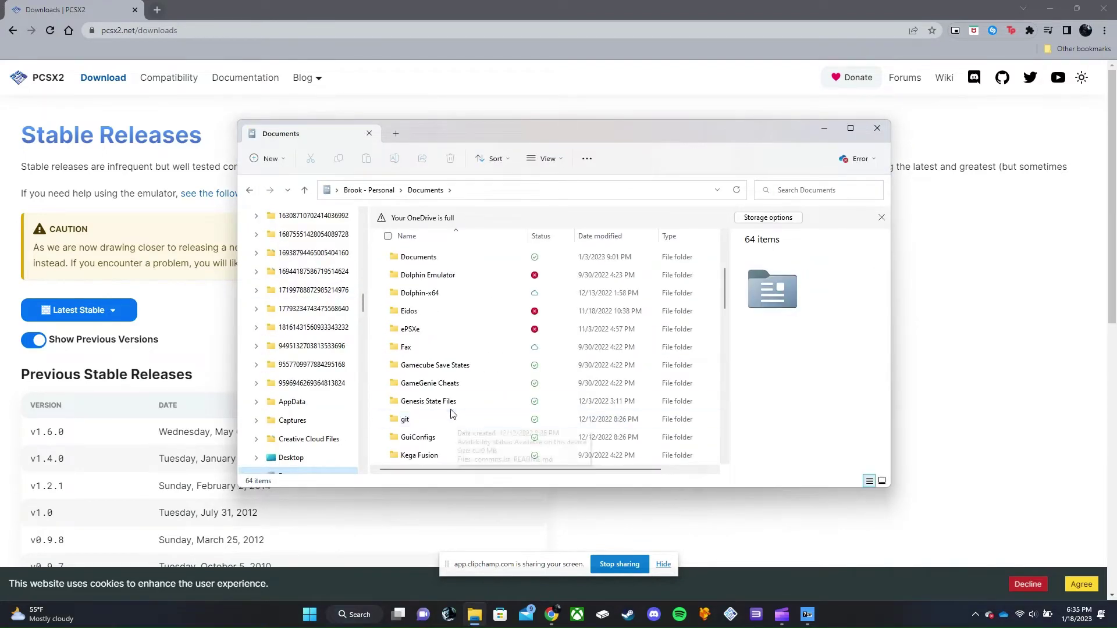
scroll(449, 402, "down", 3)
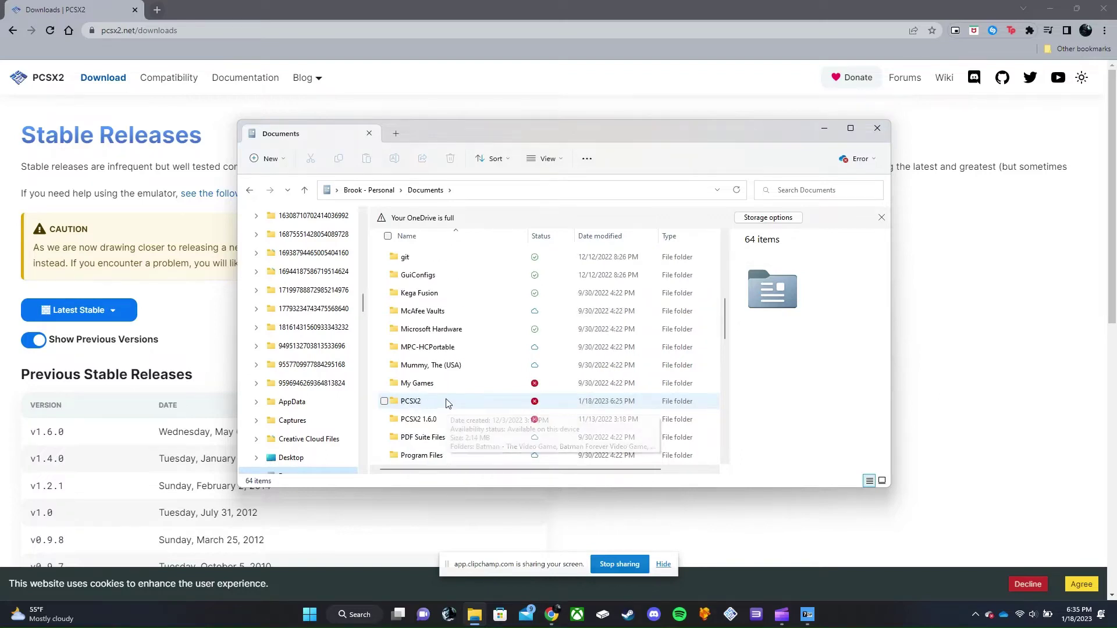
double_click(411, 401)
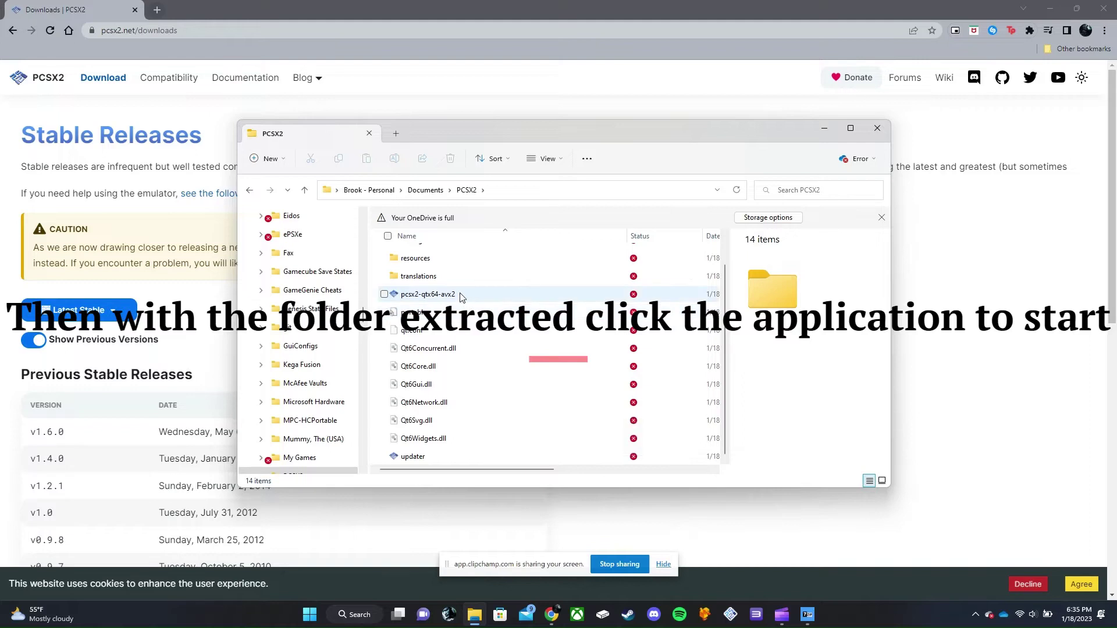
left_click(462, 296)
double_click(461, 296)
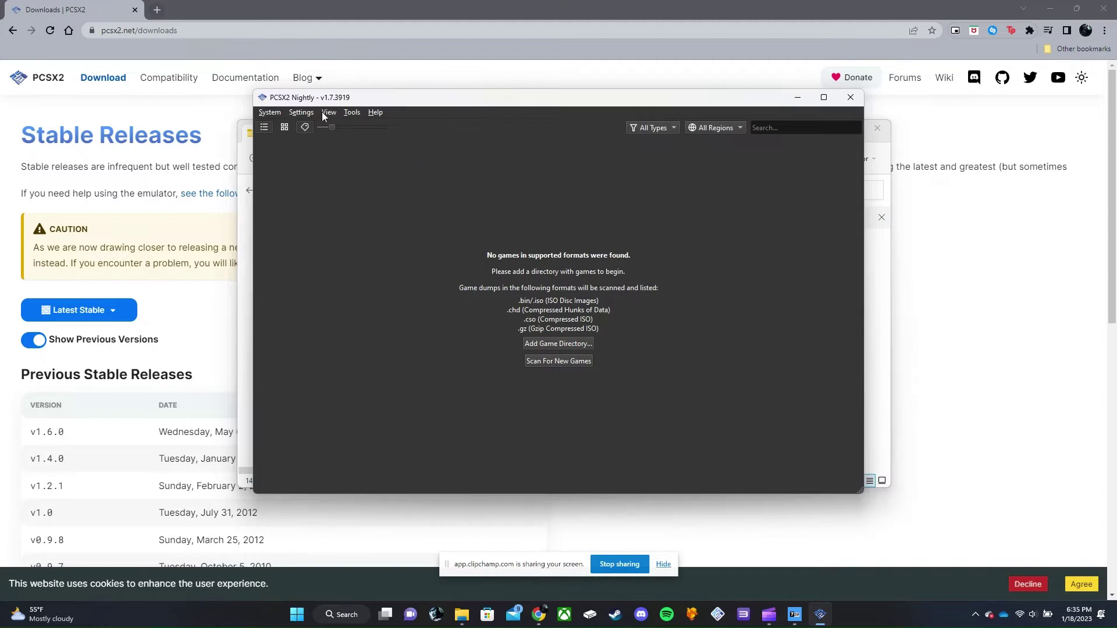
left_click(304, 111)
left_click(306, 112)
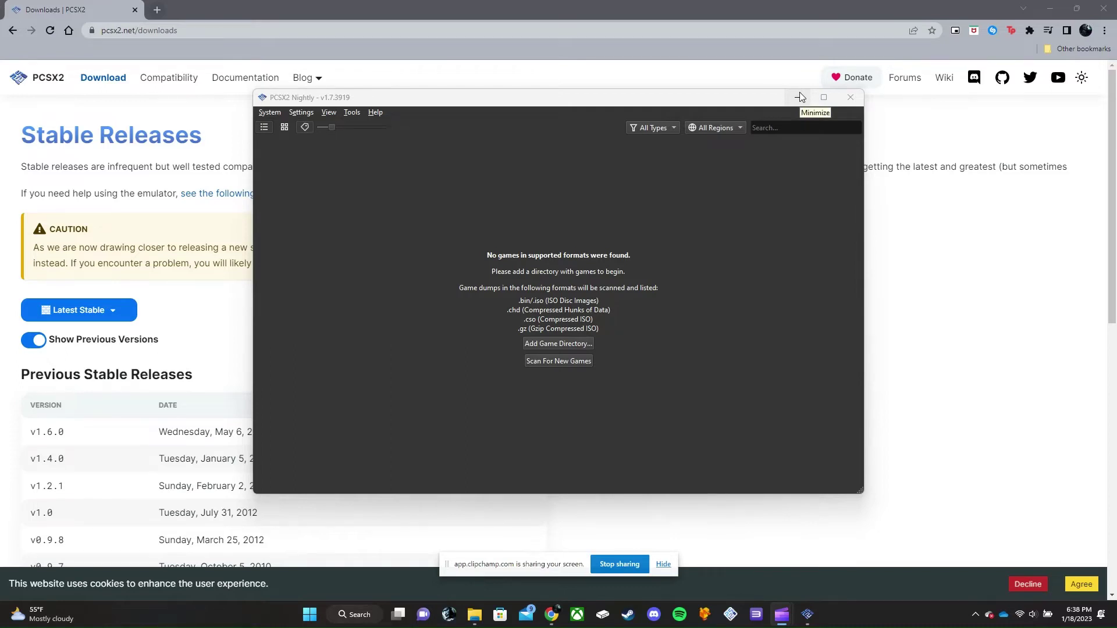
Step: Switch to the browser, search Google for "ps2 bios for pcsx2" and open the Retrostic PS2 BIOS result
left_click(800, 95)
left_click(319, 29)
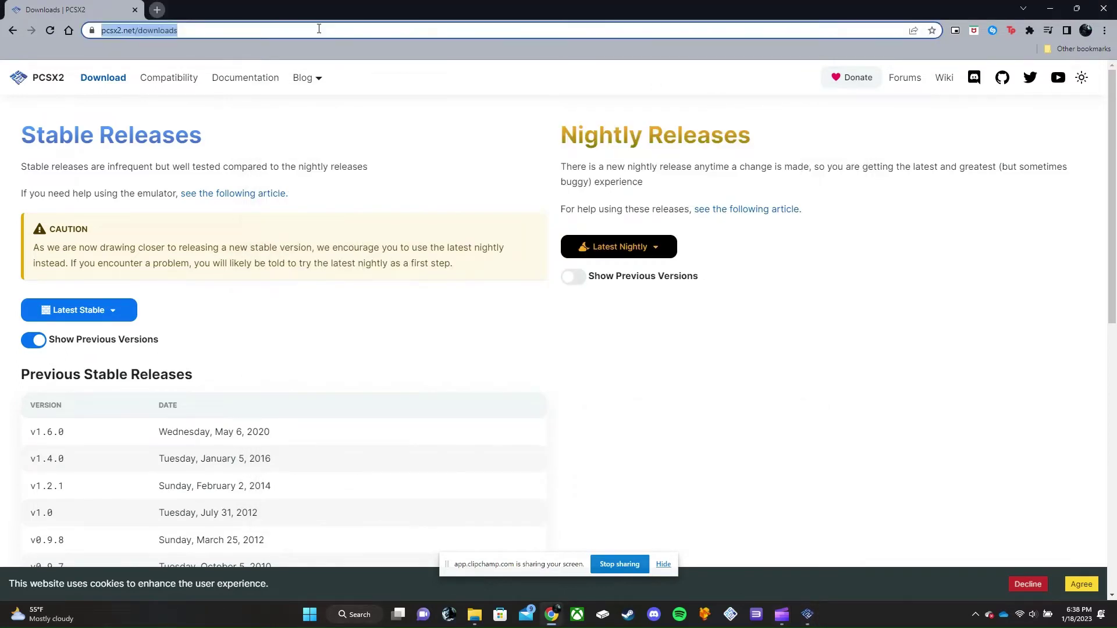
type("P")
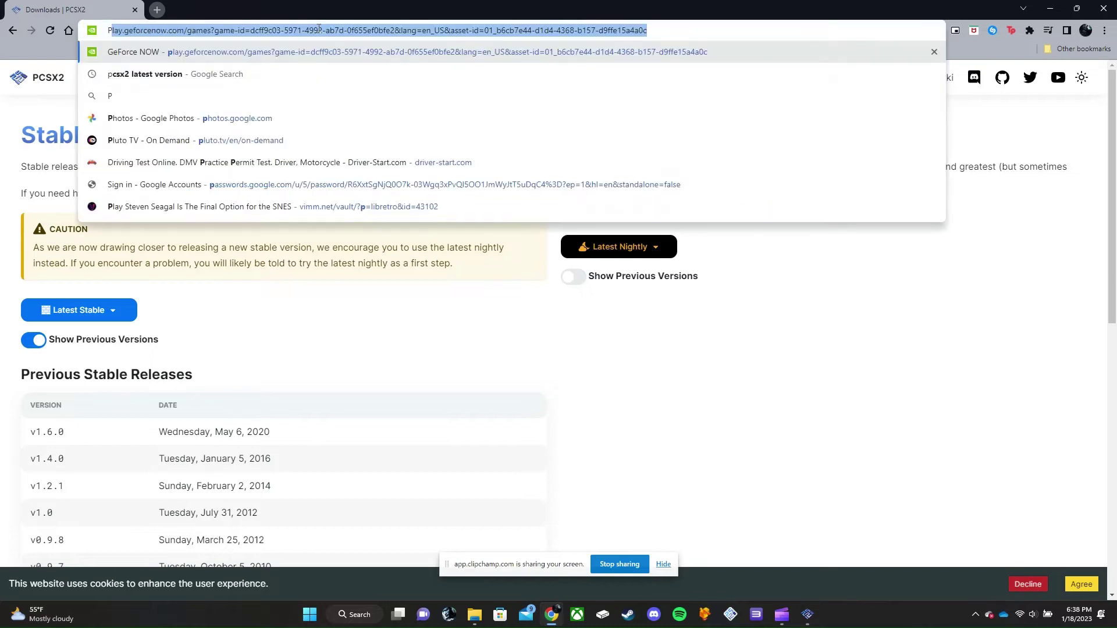
type("S2 BIOS")
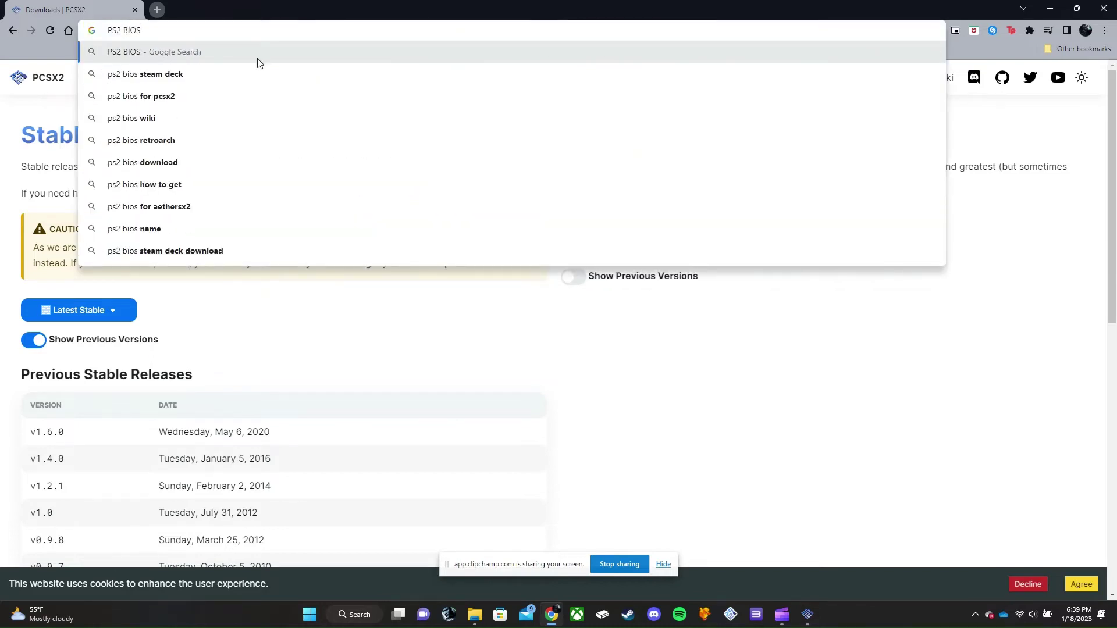
left_click(249, 97)
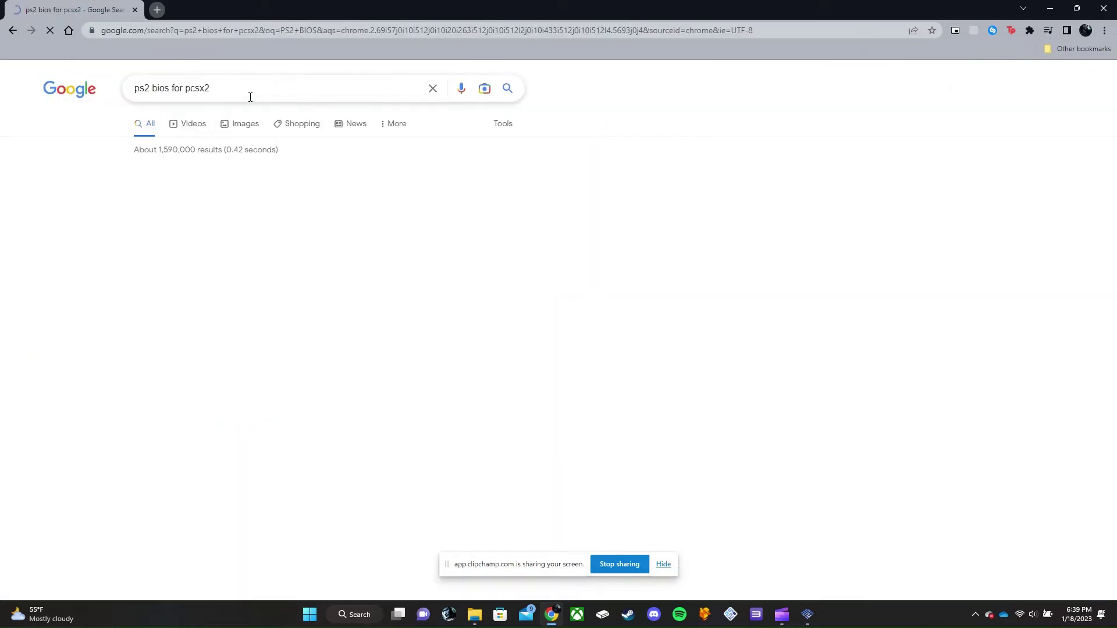
key("Caps_Lock")
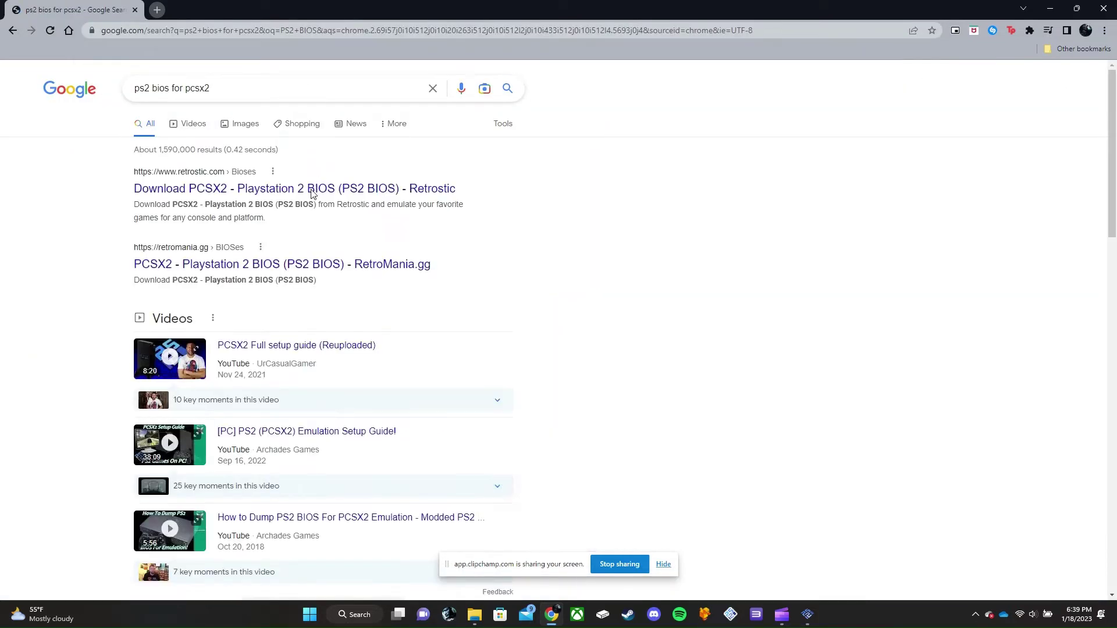
left_click(312, 198)
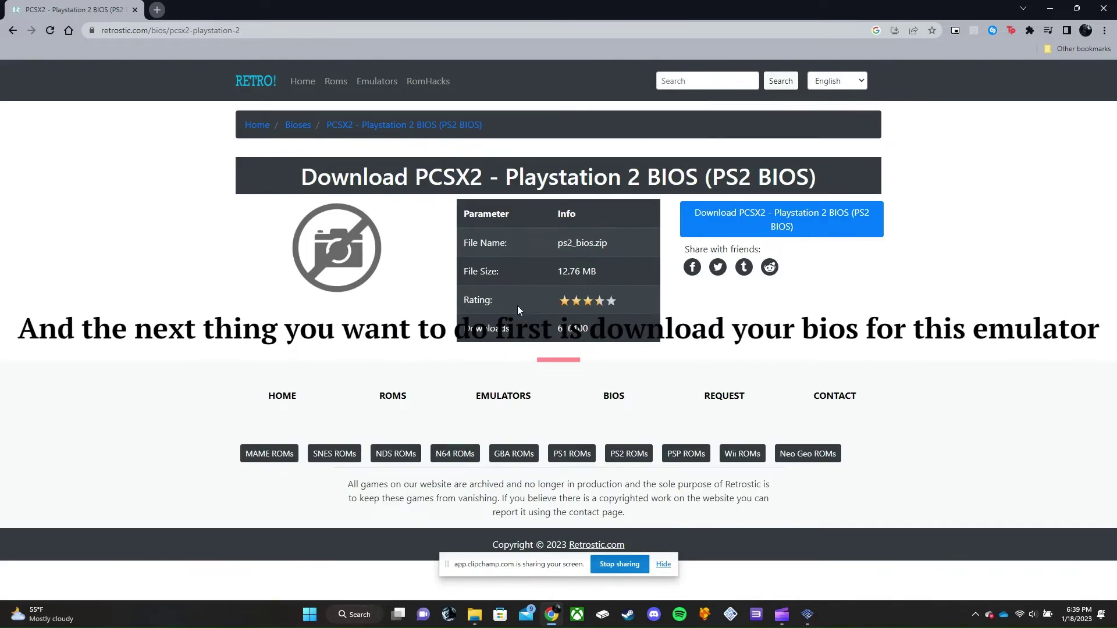
Step: Download the PCSX2 - Playstation 2 BIOS archive and save it as ps2_bios in the Downloads folder
left_click(771, 221)
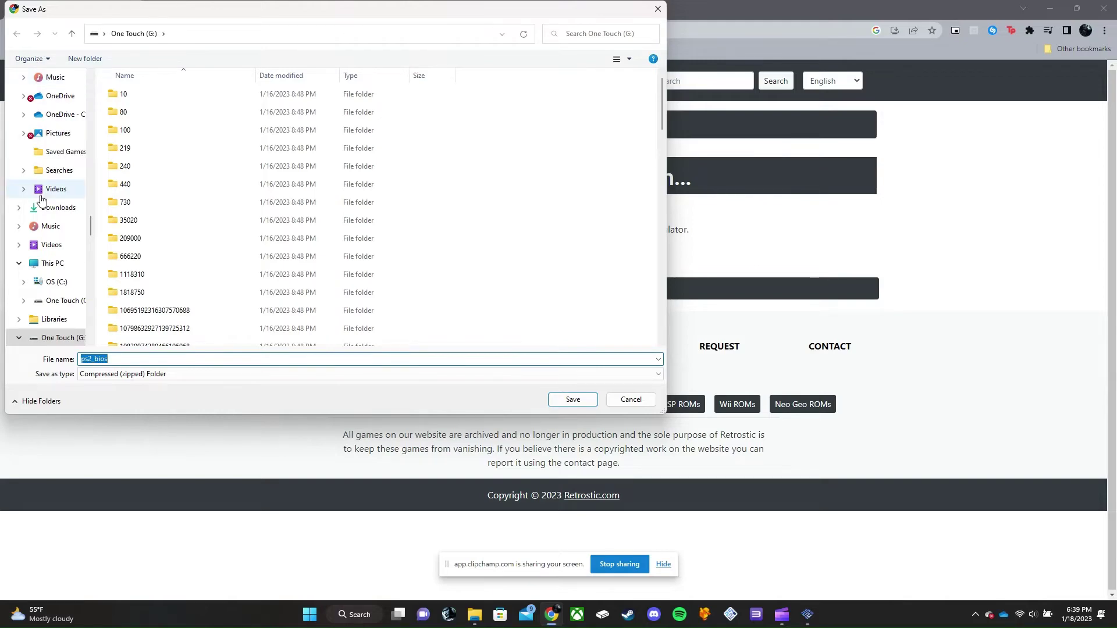
left_click(46, 208)
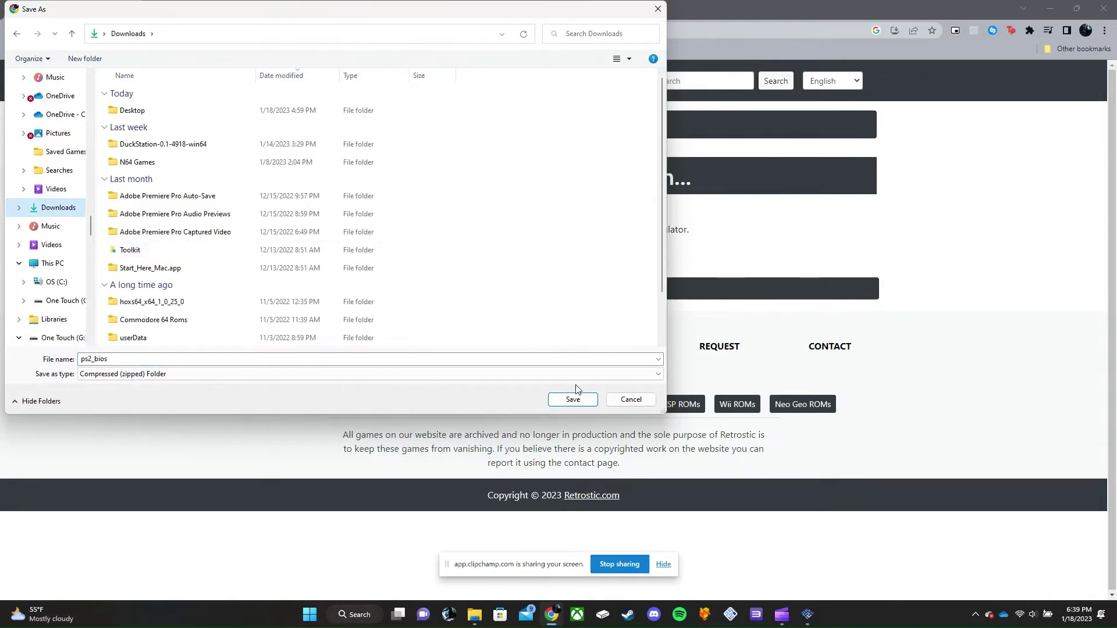
left_click(573, 400)
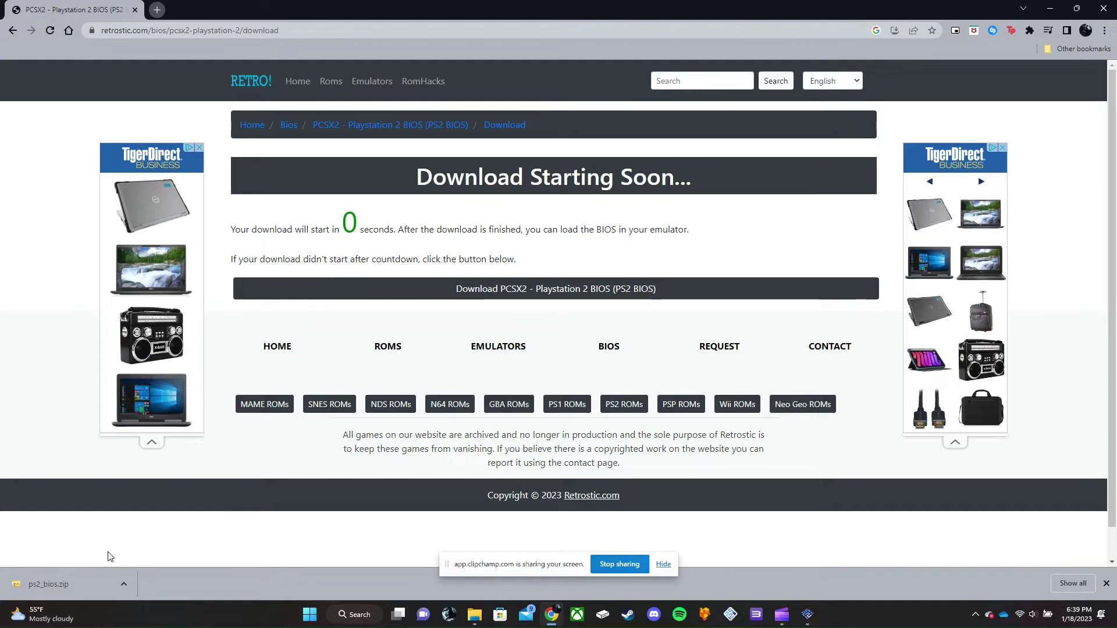
Step: Open the downloaded ps2_bios.zip and extract all its files into the bios folder inside Documents\PCSX2
left_click(75, 583)
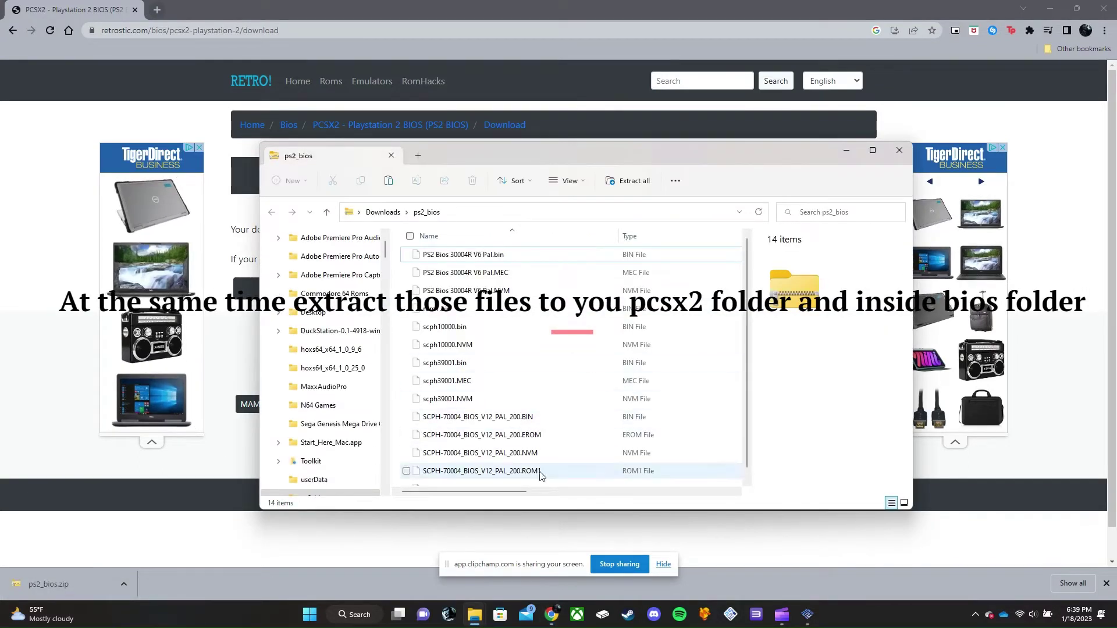
mouse_move(502, 491)
left_mouse_down()
mouse_move(696, 505)
mouse_move(734, 496)
mouse_move(445, 489)
left_mouse_up()
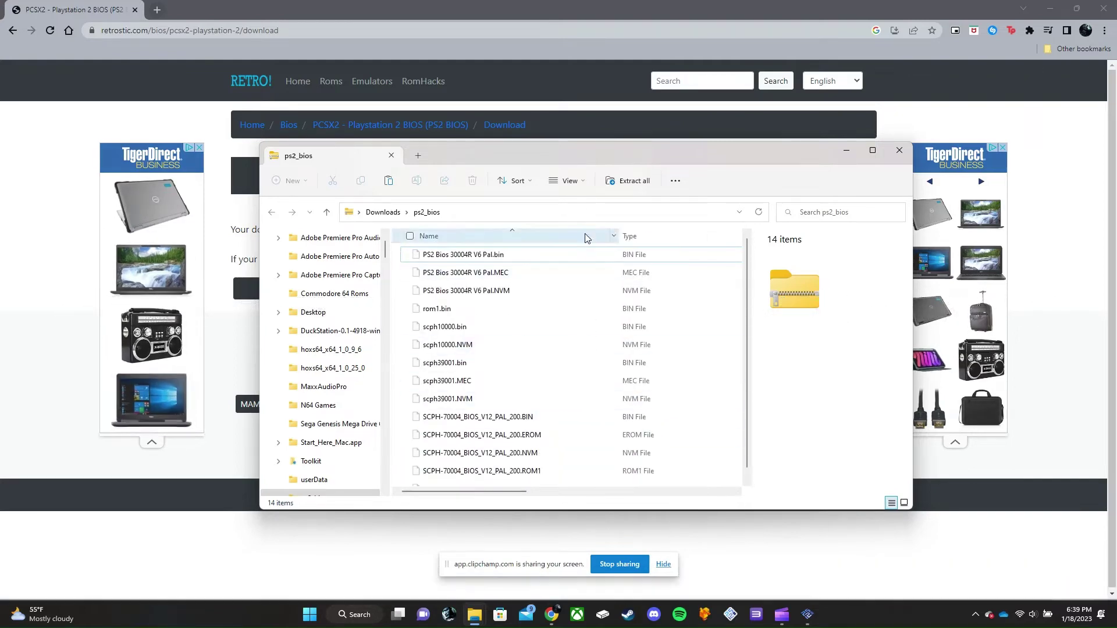
left_click(619, 188)
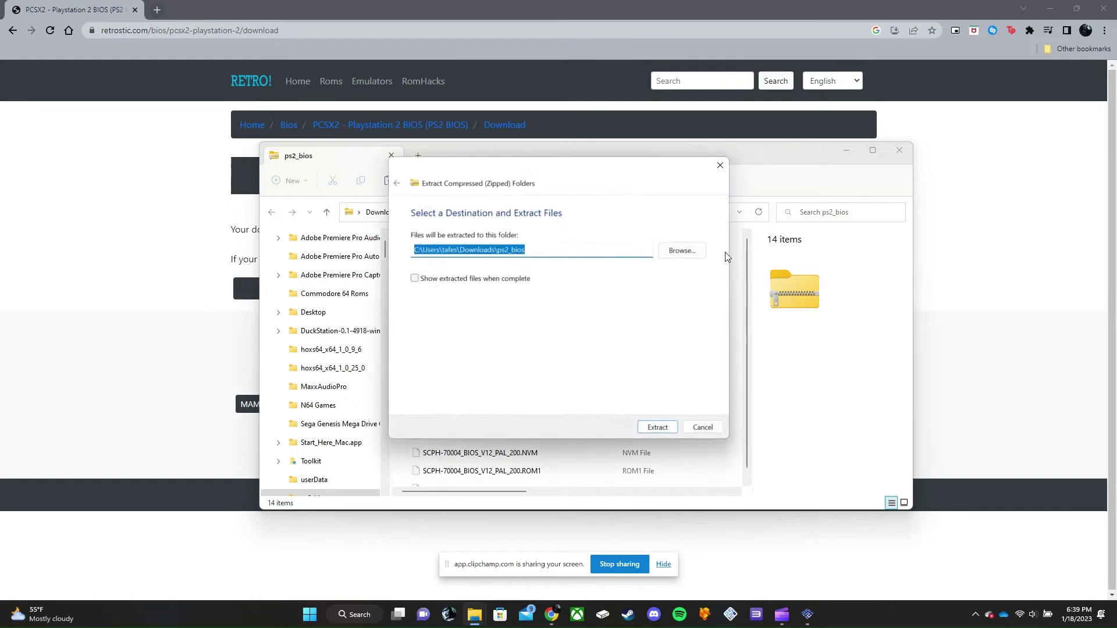
left_click(704, 252)
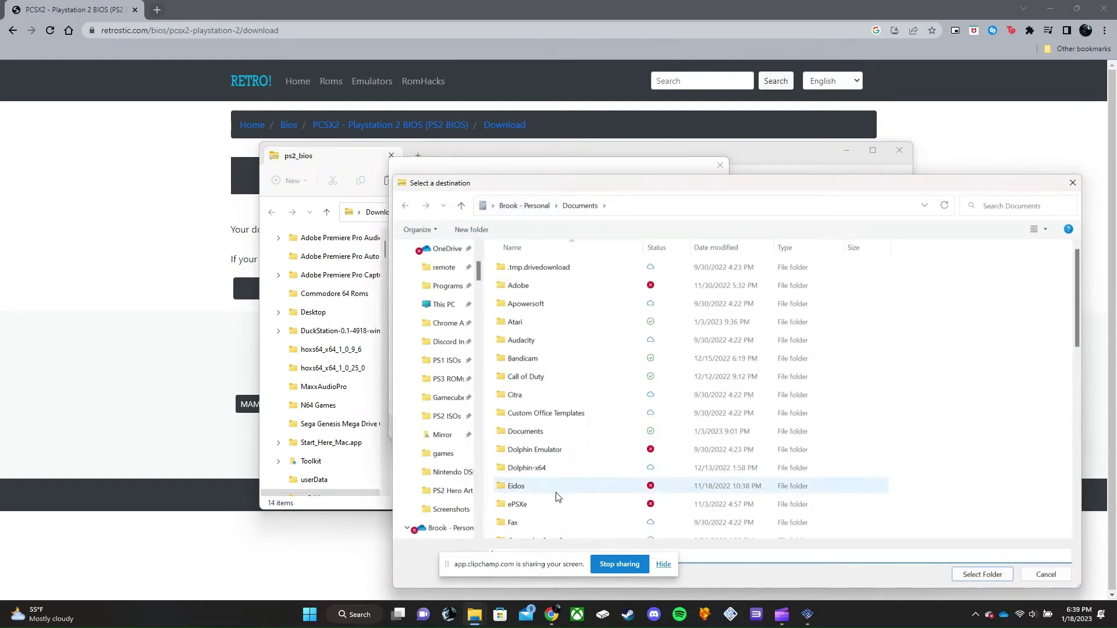
scroll(541, 494, "down", 2)
scroll(558, 460, "down", 1)
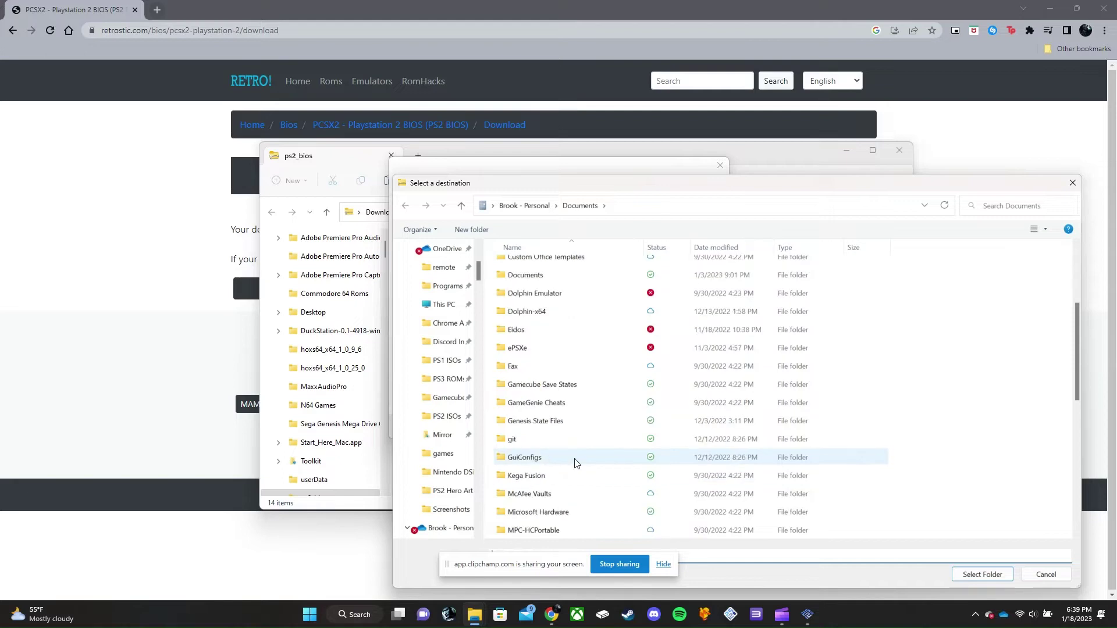
scroll(575, 458, "down", 1)
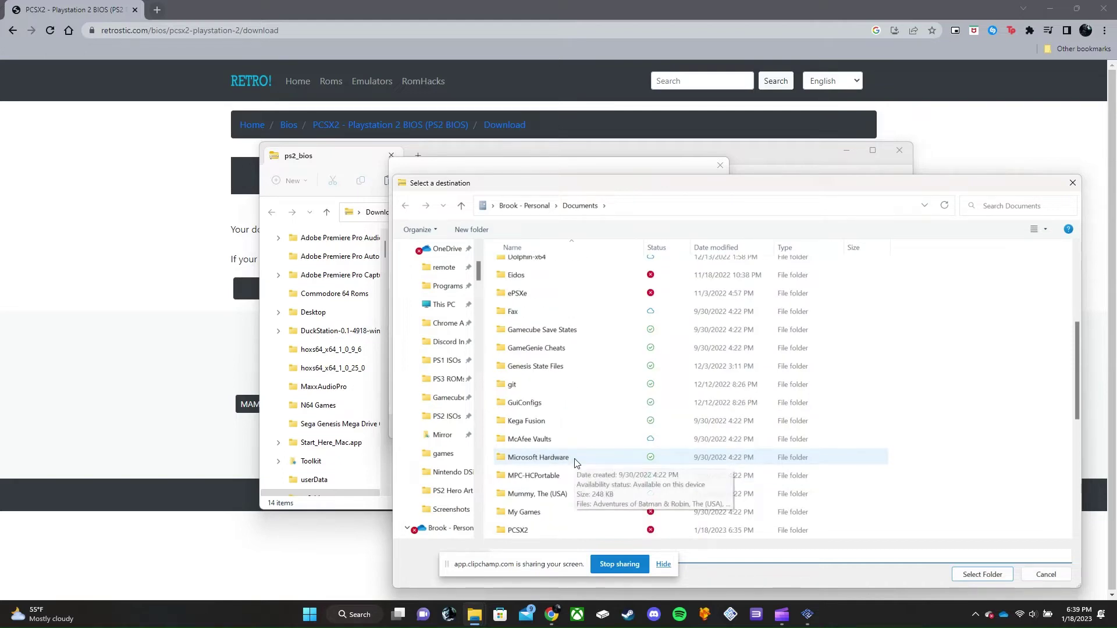
double_click(561, 530)
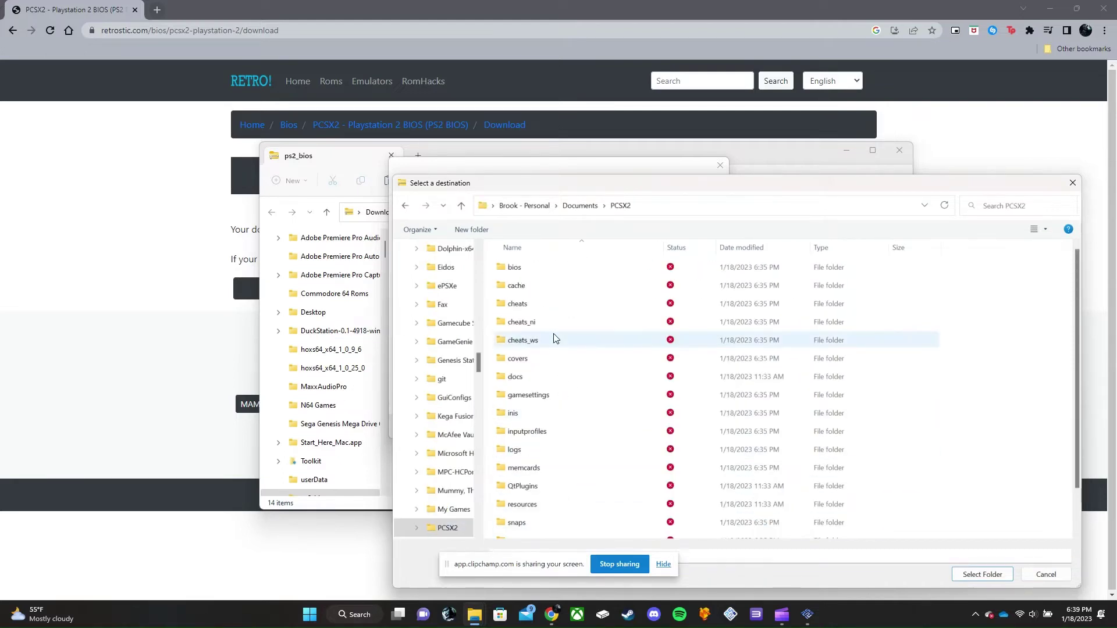
double_click(539, 268)
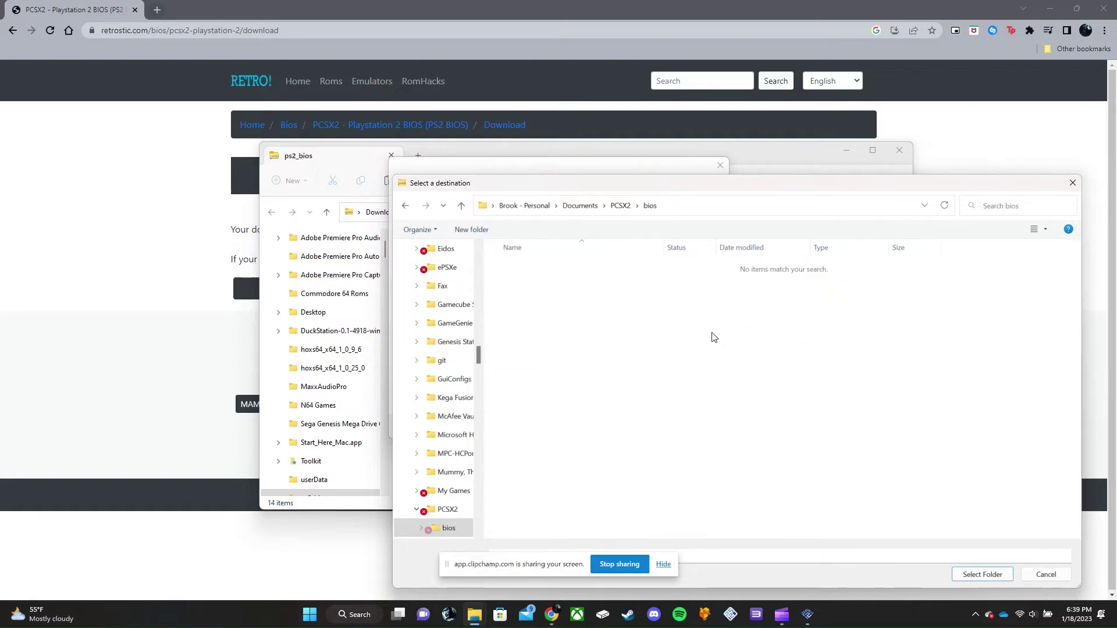
left_click(977, 576)
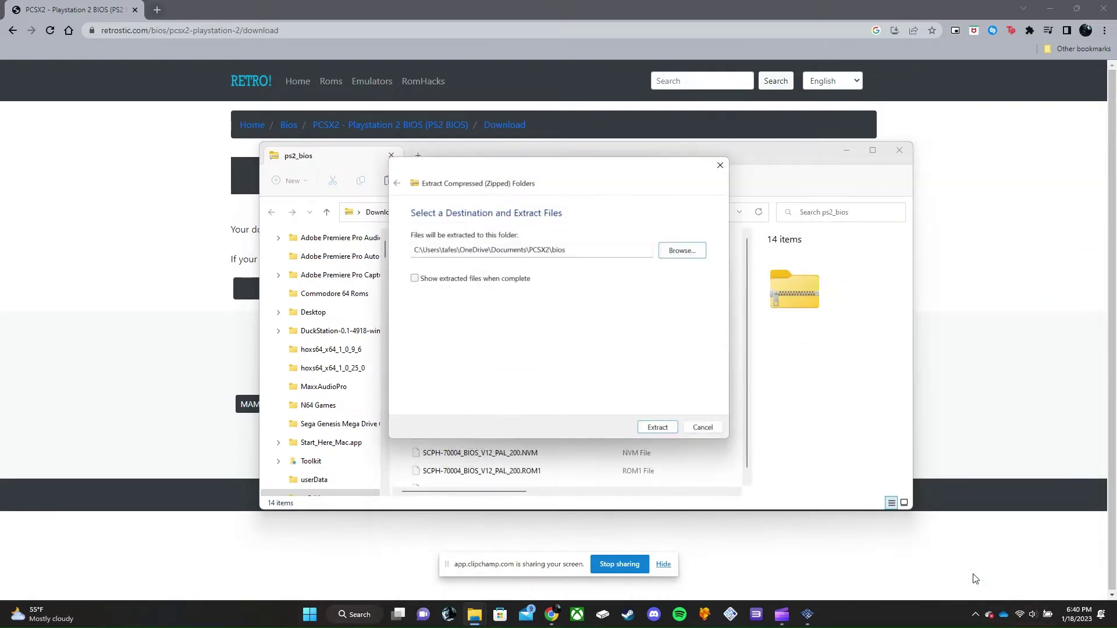
left_click(652, 428)
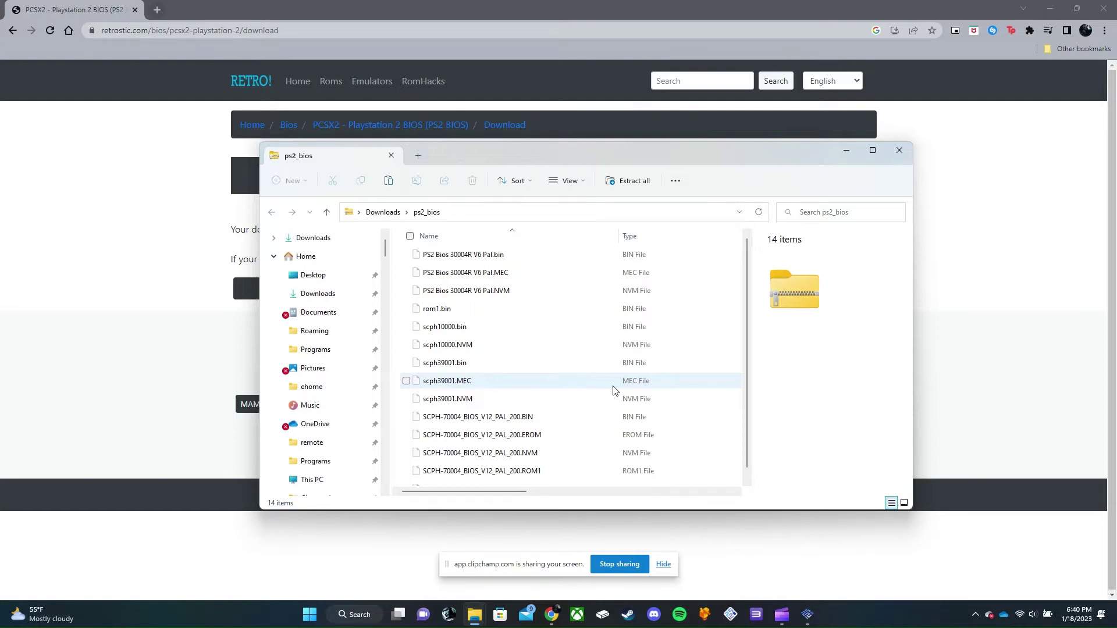
Step: Check the extracted BIOS files in the bios folder of Documents\PCSX2, then minimize the File Explorer window
scroll(610, 390, "down", 1)
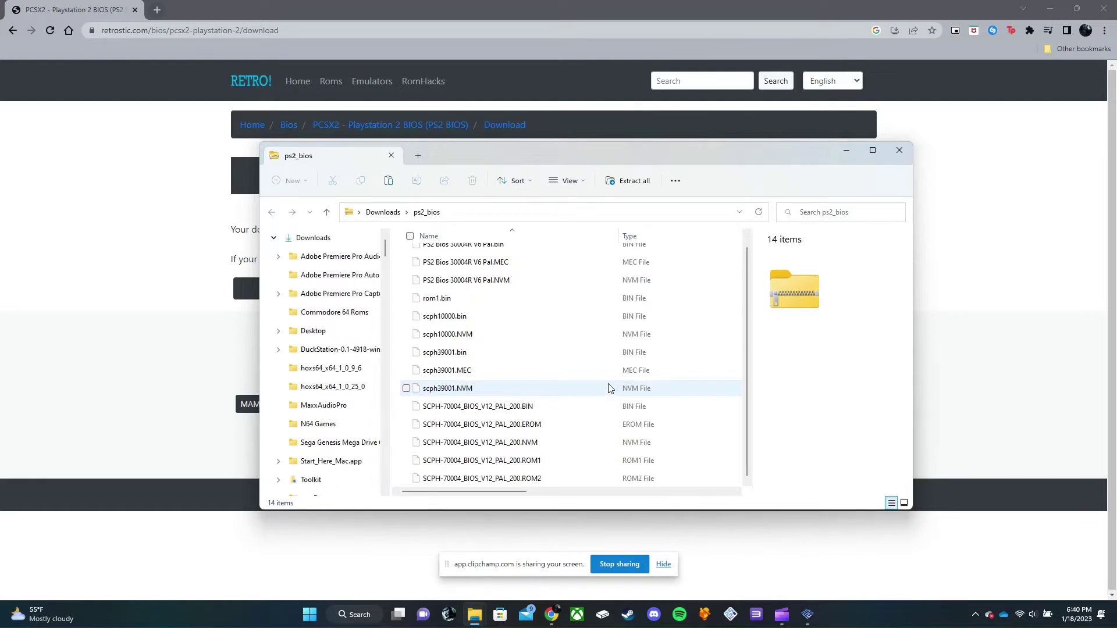
scroll(607, 383, "up", 1)
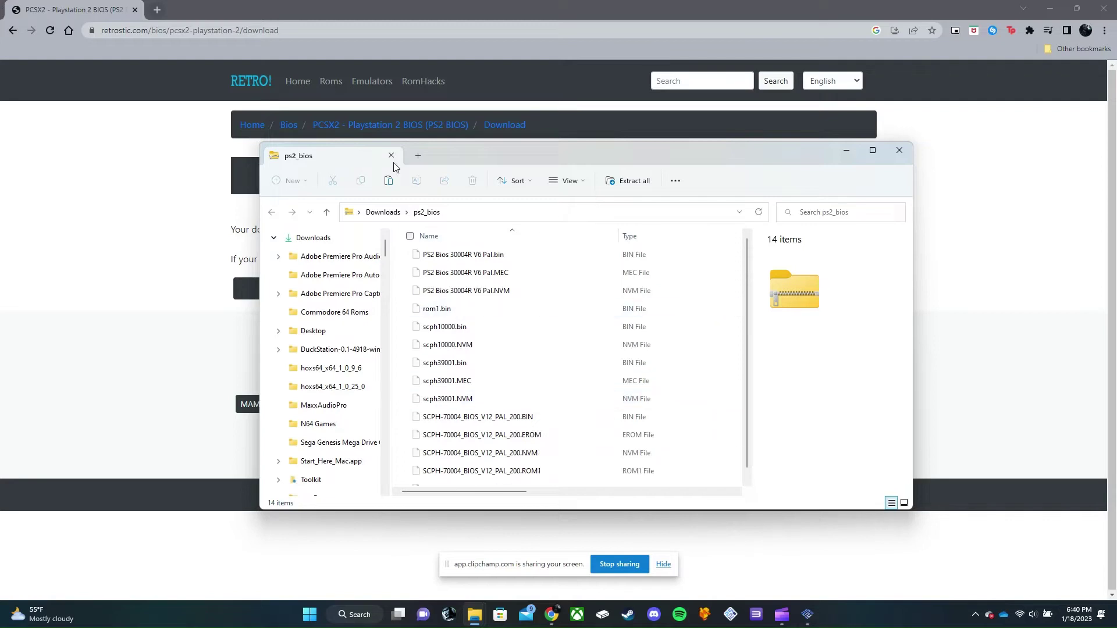
left_click(358, 213)
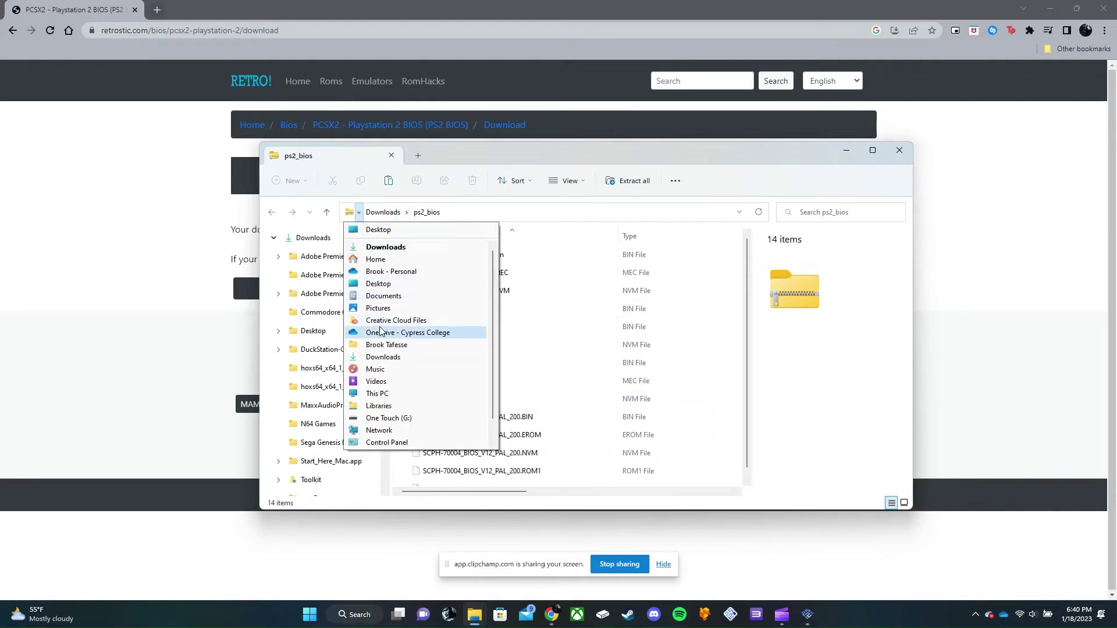
left_click(368, 298)
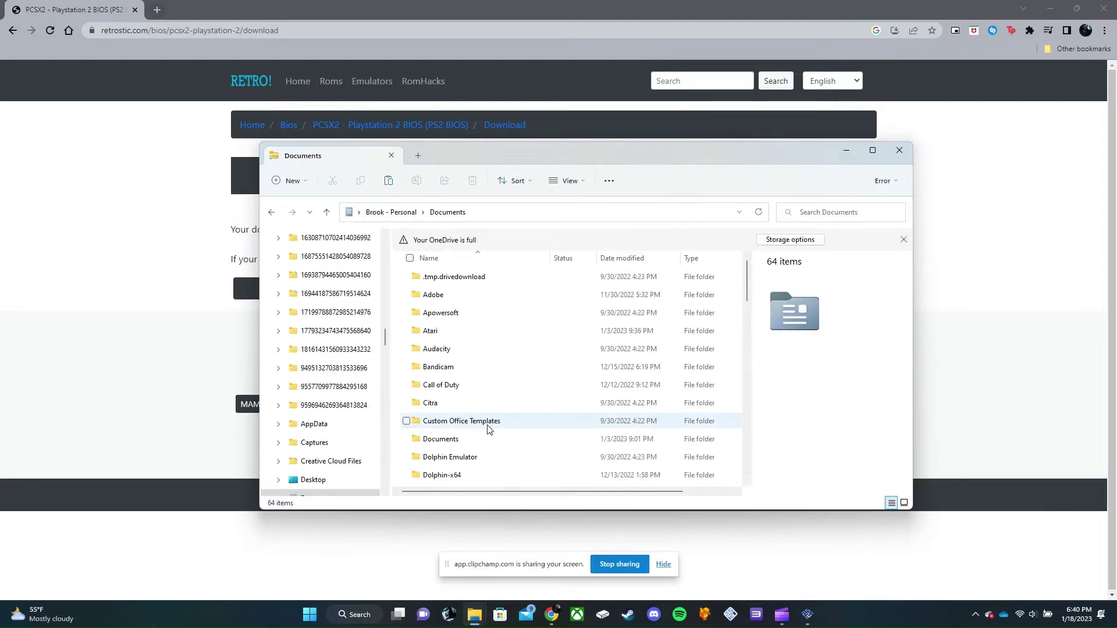
scroll(501, 443, "down", 3)
scroll(498, 454, "down", 1)
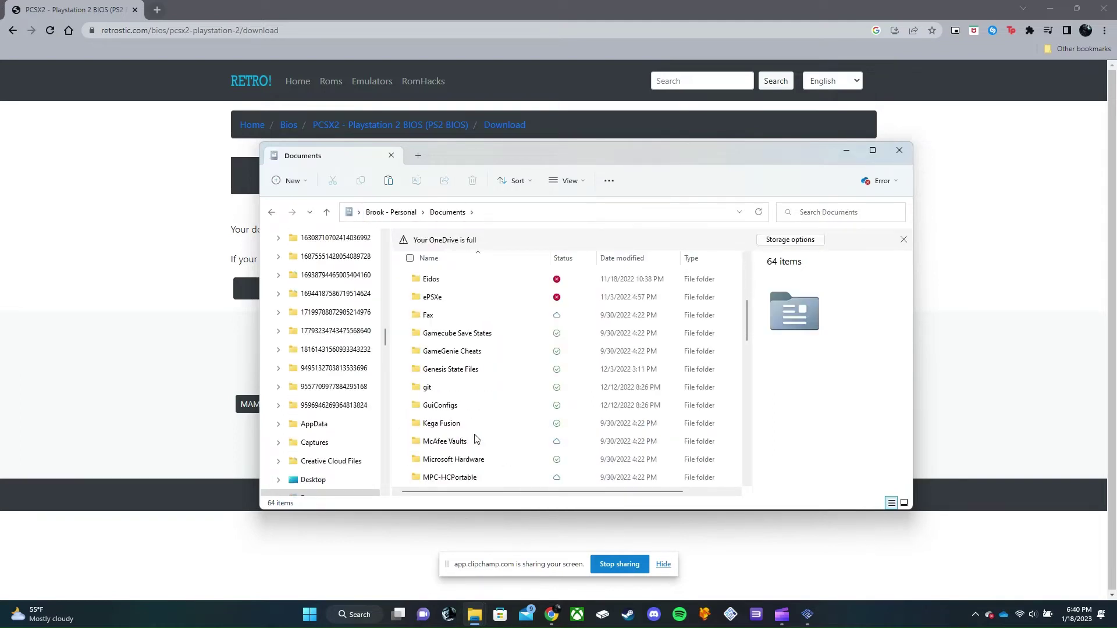
mouse_move(470, 621)
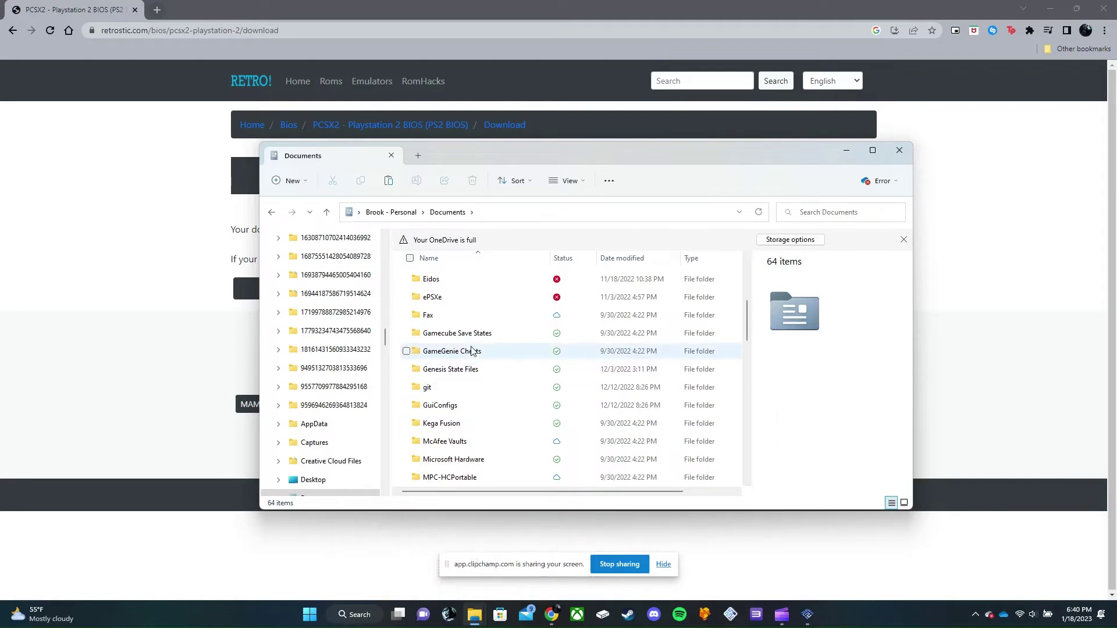
scroll(472, 333, "down", 1)
double_click(495, 476)
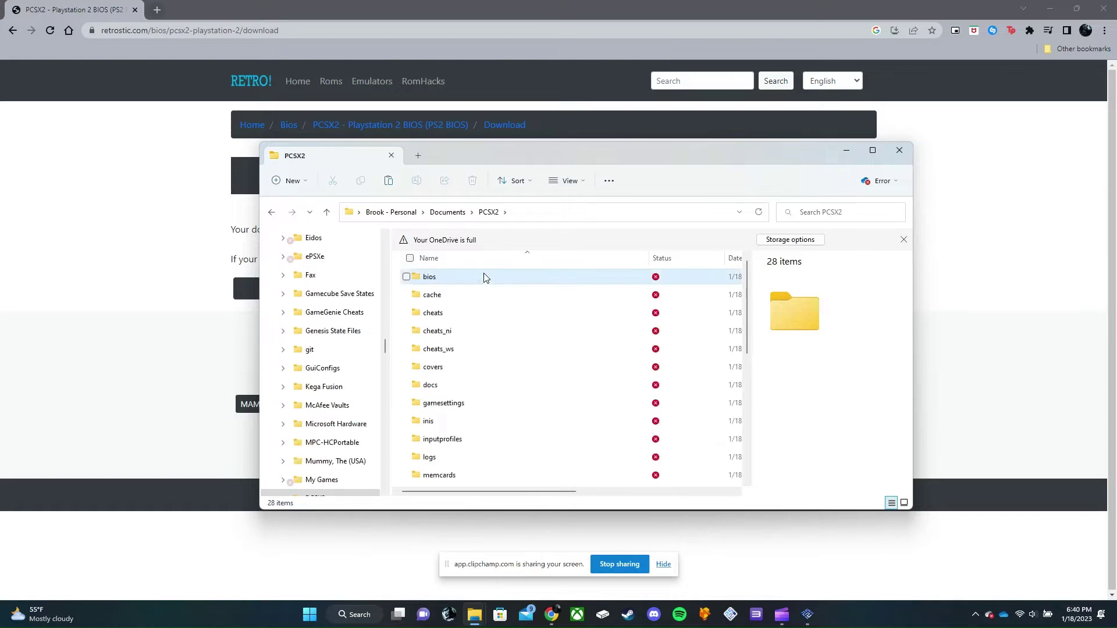
left_click(486, 278)
double_click(486, 278)
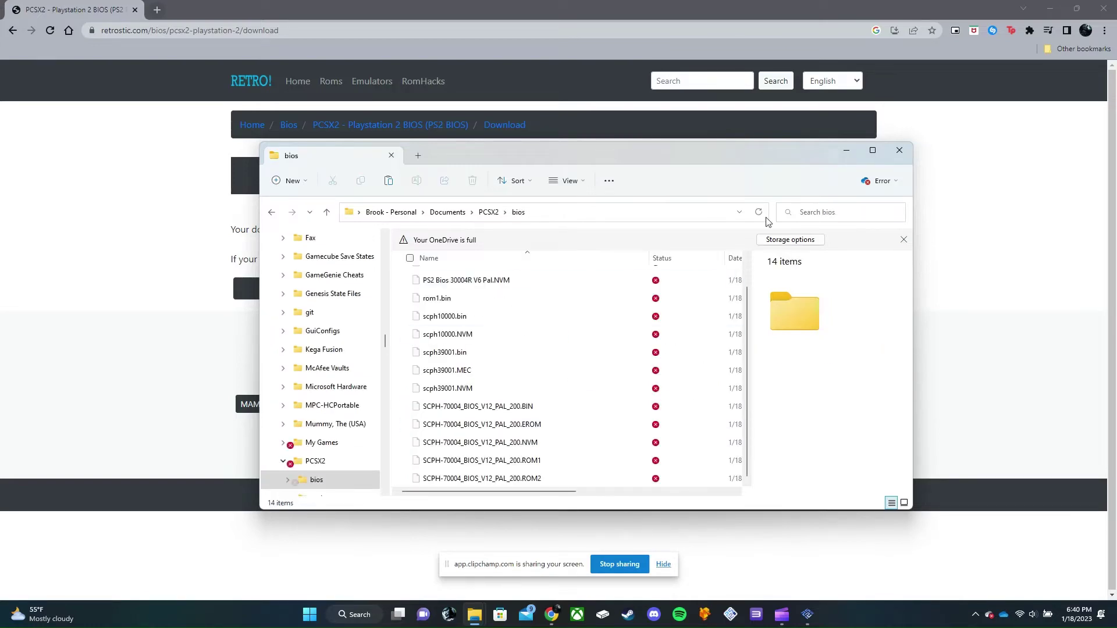
left_click(846, 148)
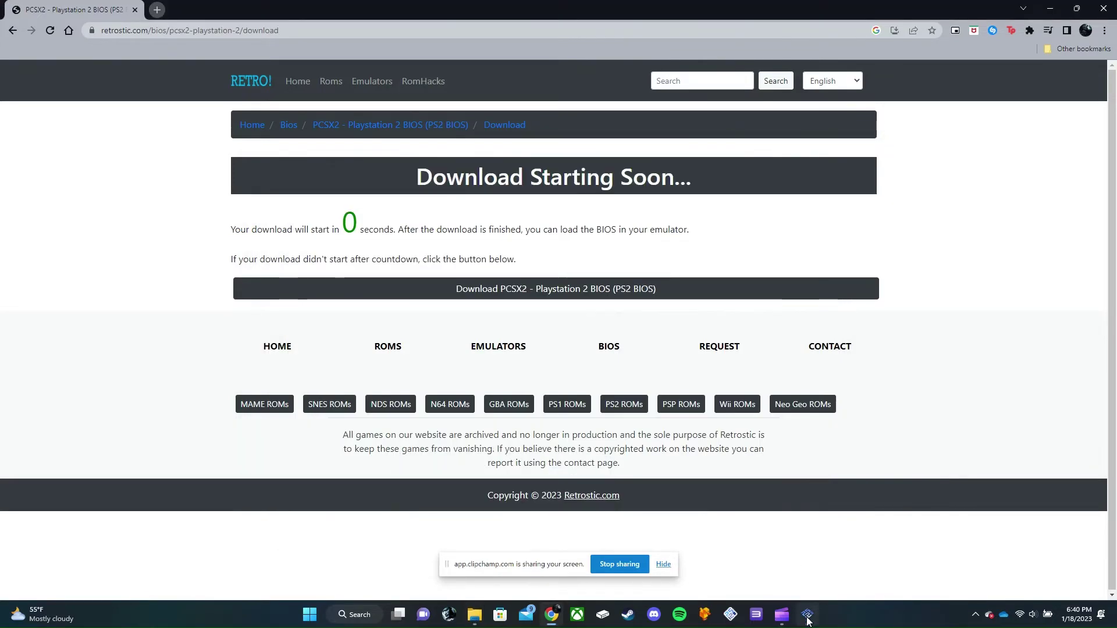
Step: Switch to PCSX2, open its BIOS settings and select the USA BIOS scph39001.bin
left_click(800, 613)
left_click(300, 112)
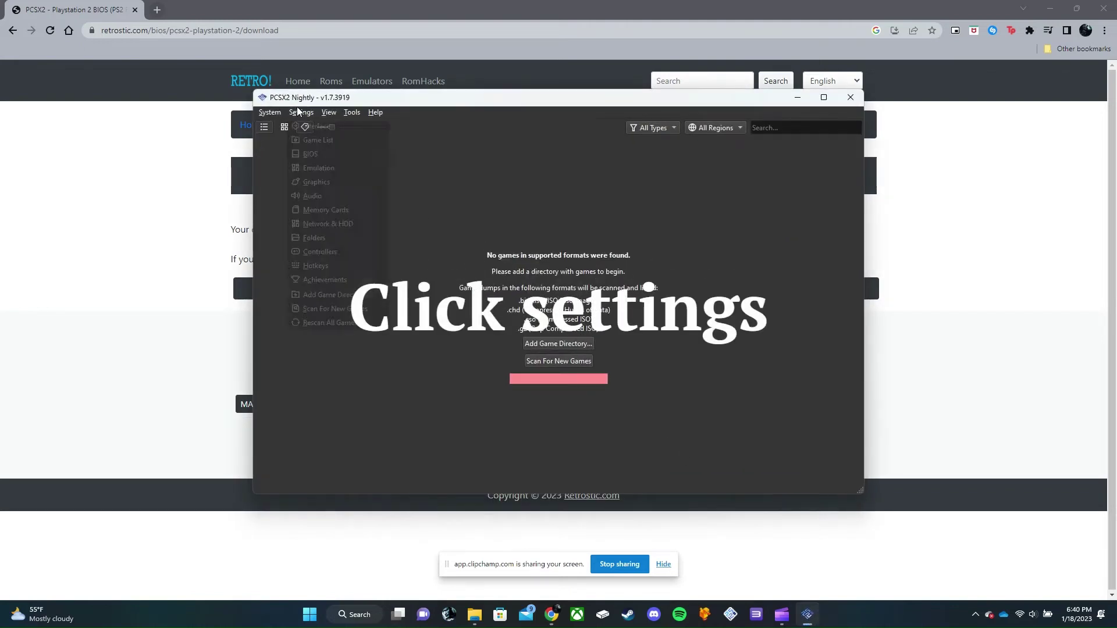
left_click(325, 154)
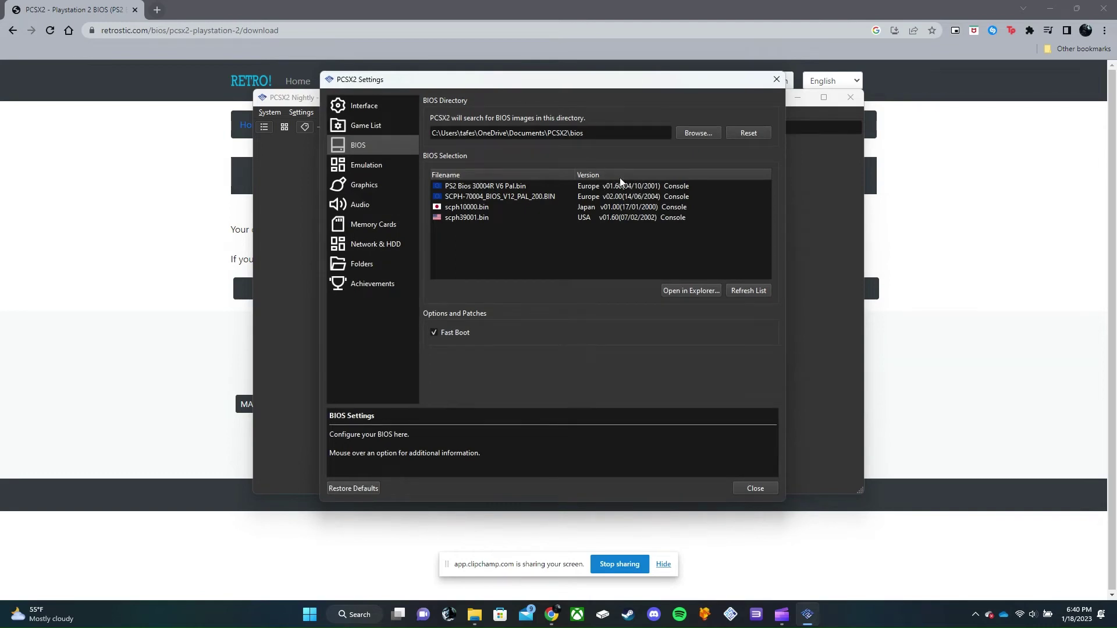
left_click(578, 216)
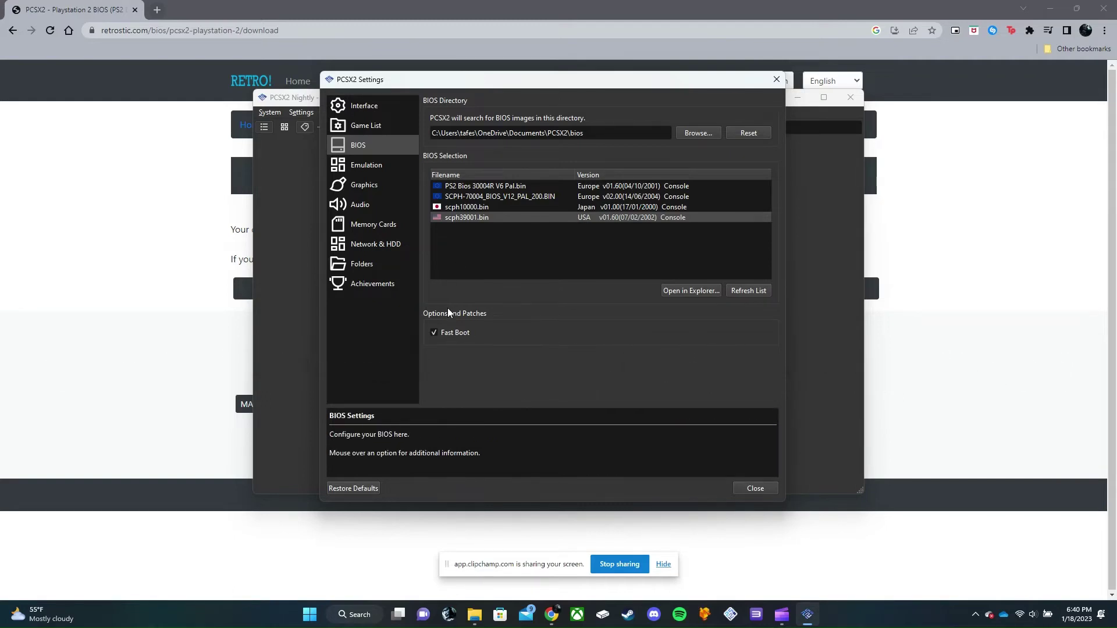
left_click(434, 333)
Step: Turn on Enable Cheats in the Emulation settings
left_click(360, 182)
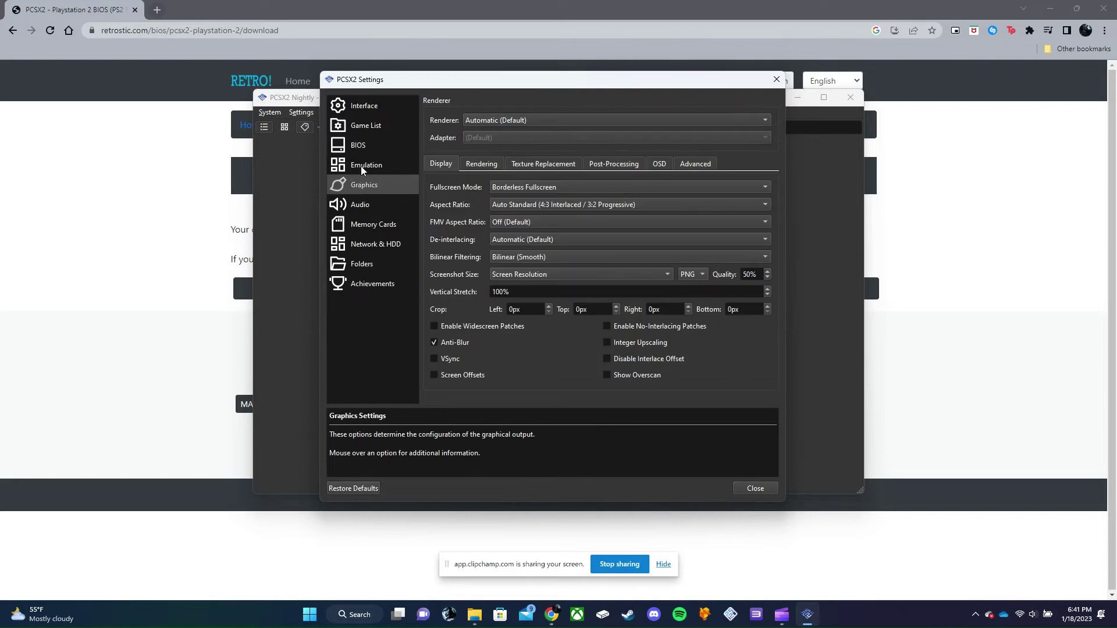
left_click(361, 166)
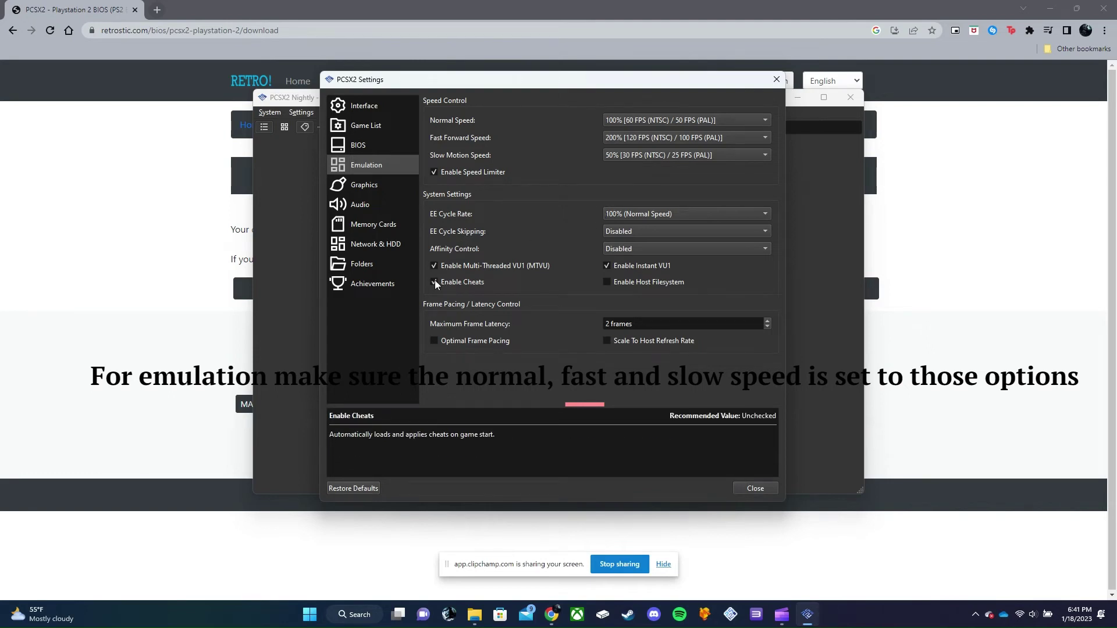
Step: In the Graphics display settings, set the aspect ratio to Widescreen (16:9) and enable widescreen patches
left_click(367, 185)
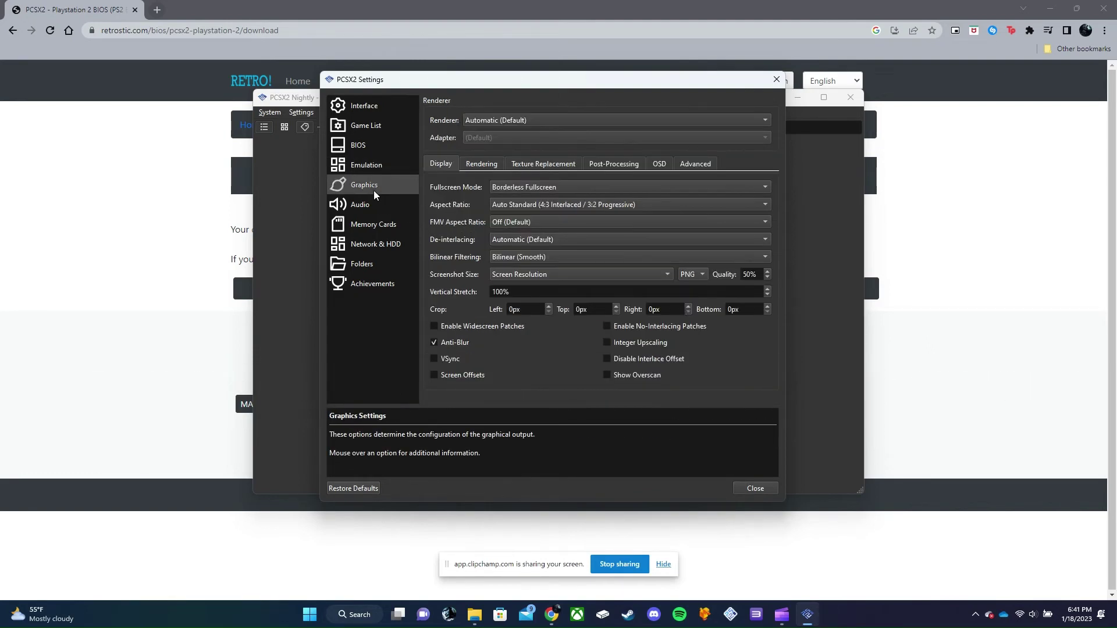
left_click(574, 208)
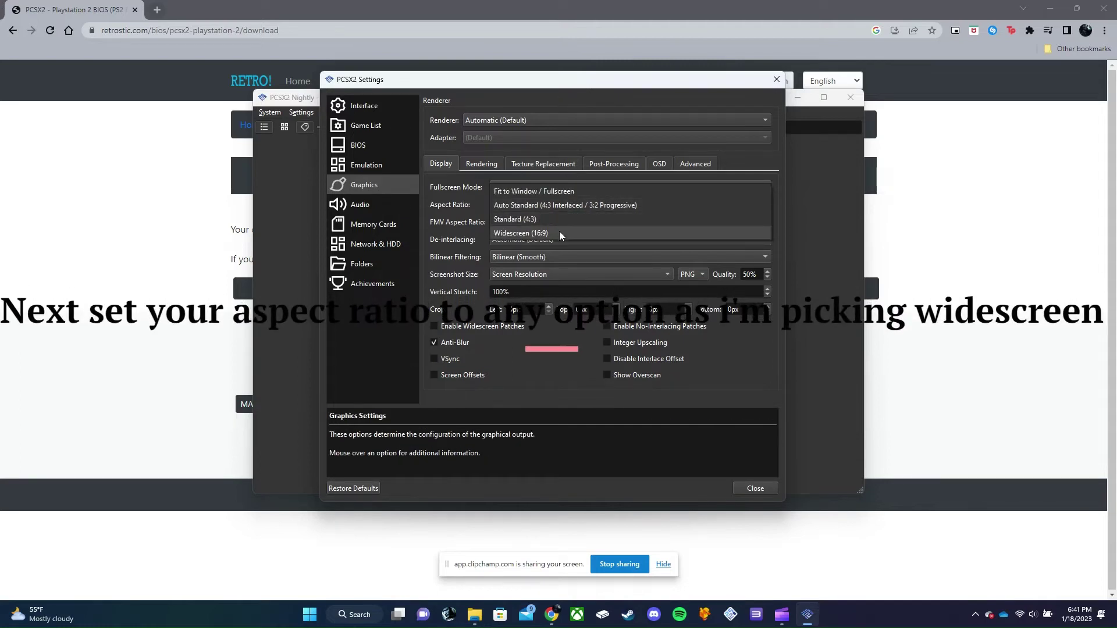
left_click(560, 232)
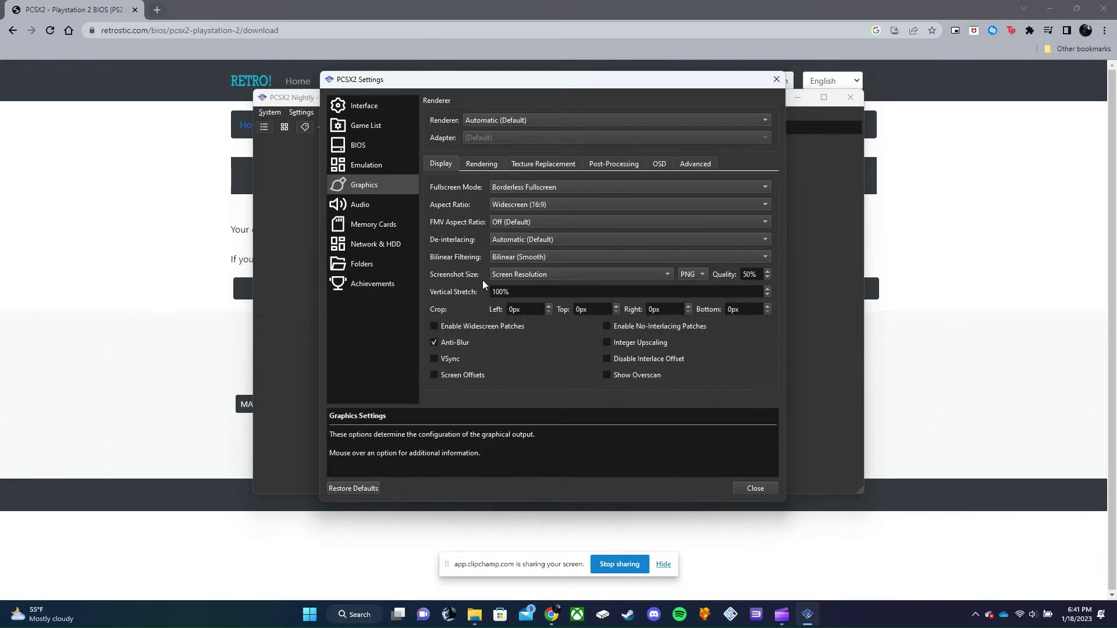
left_click(469, 328)
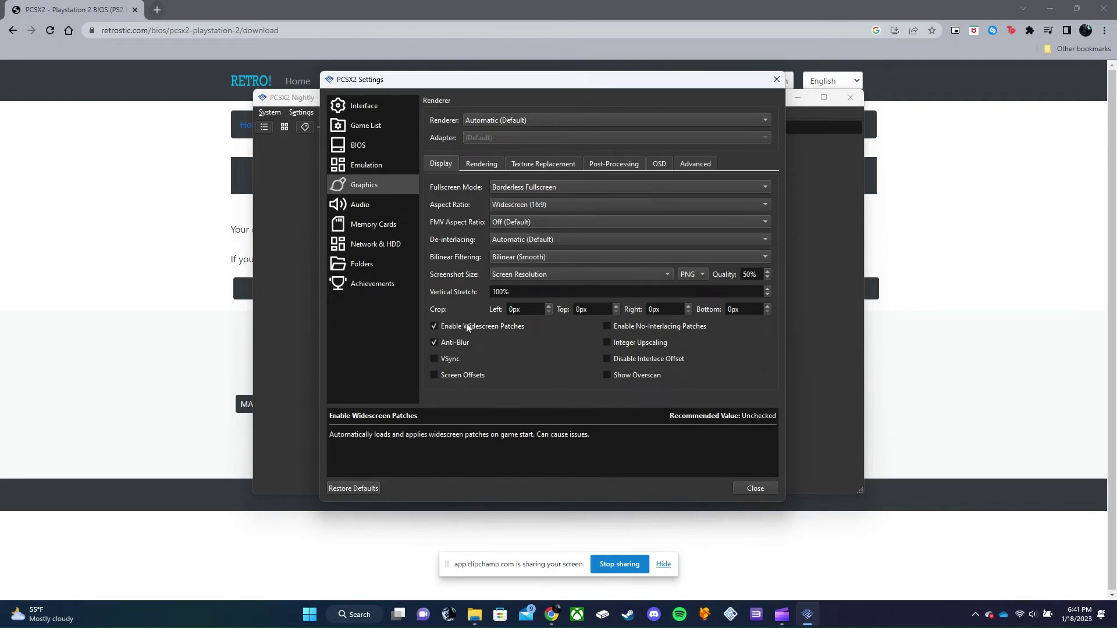
left_click(514, 271)
left_click(515, 271)
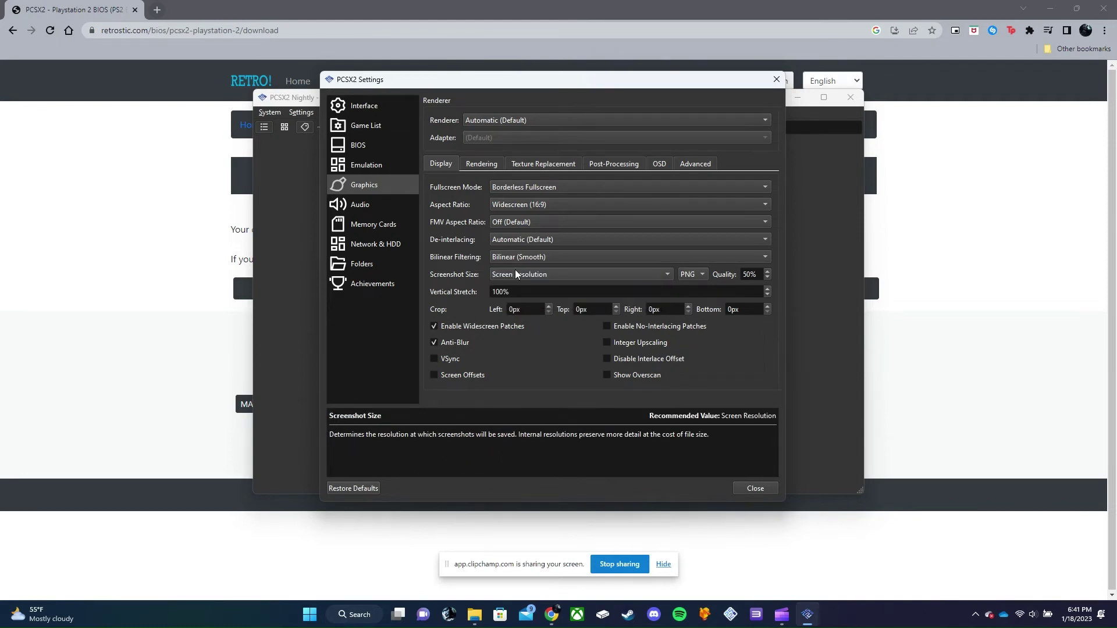
Step: Open the Memory Cards settings and eject the card from port 1
left_click(388, 203)
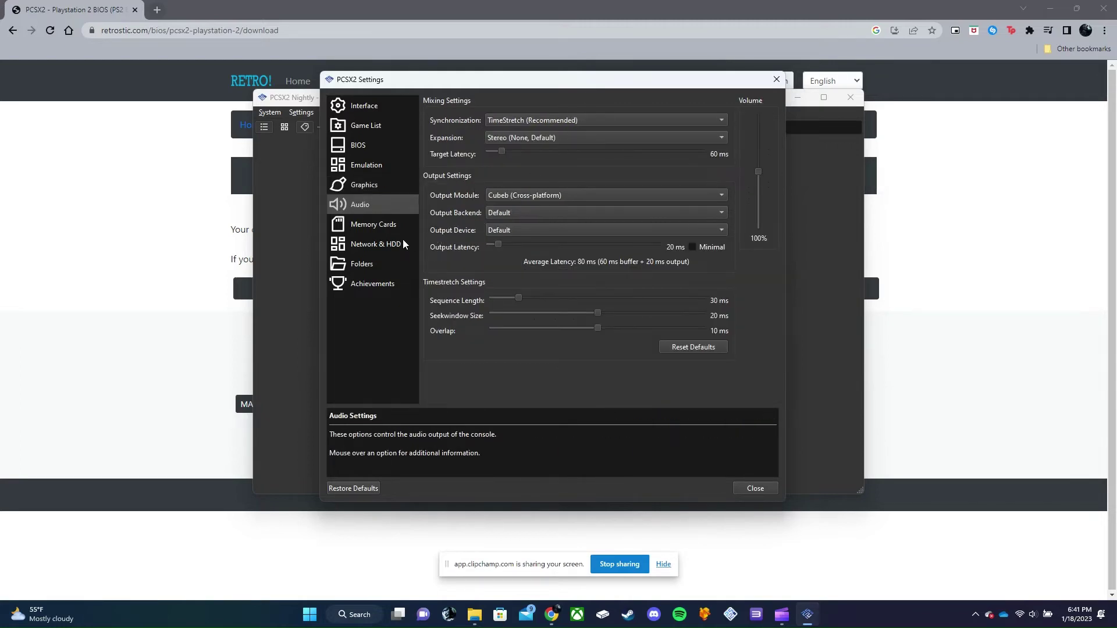
left_click(376, 228)
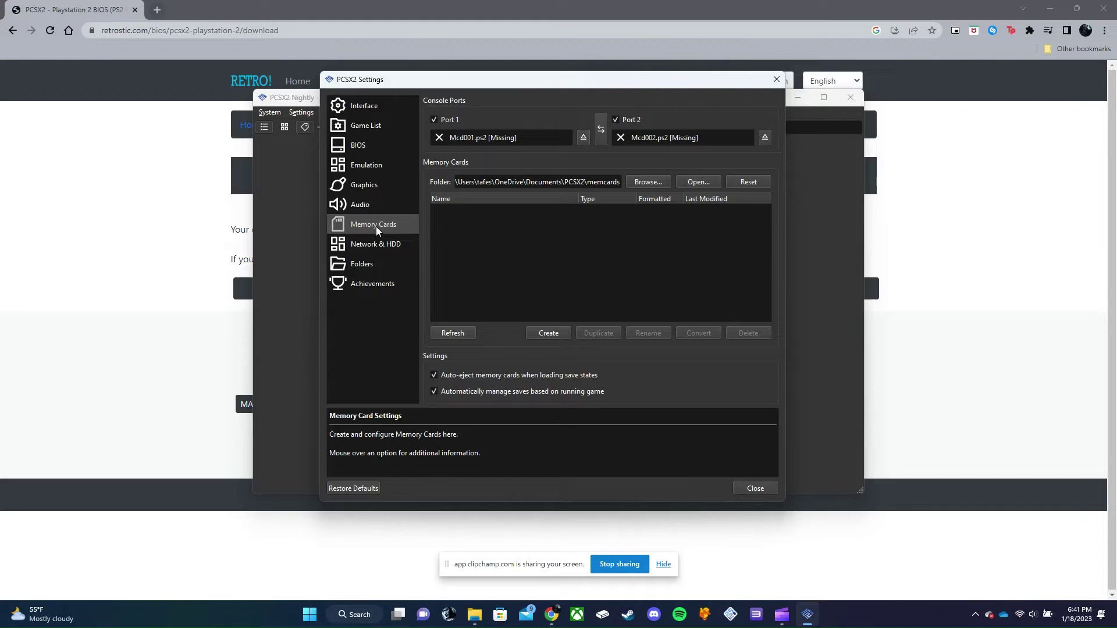
left_click(586, 136)
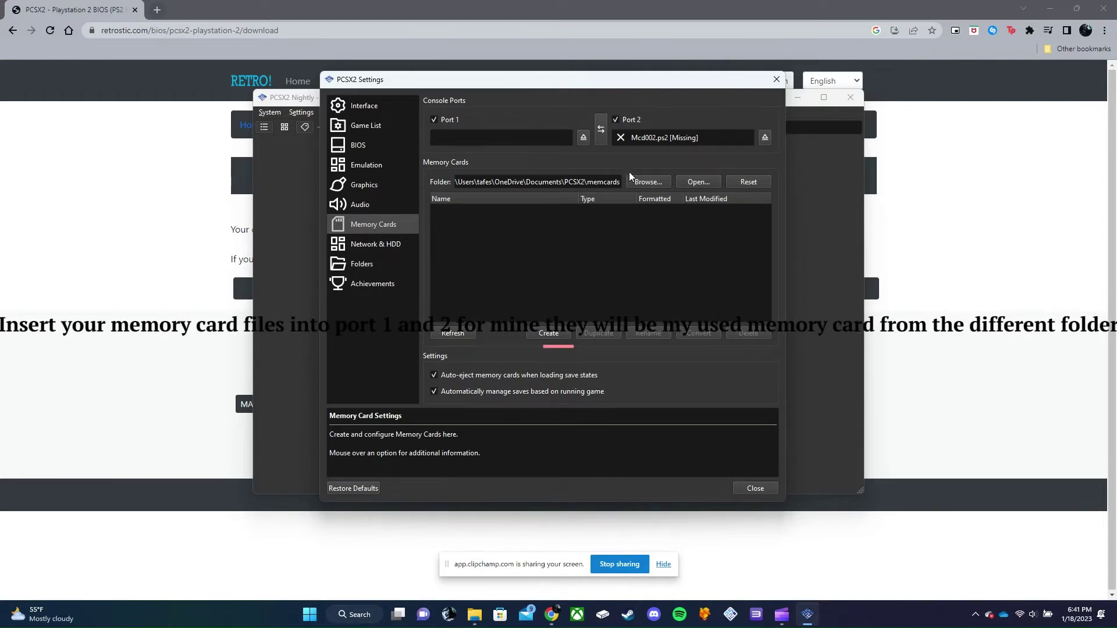
Step: Set the memory card folder to Documents\PCSX2 1.6.0\memcards and refresh the card list
left_click(648, 182)
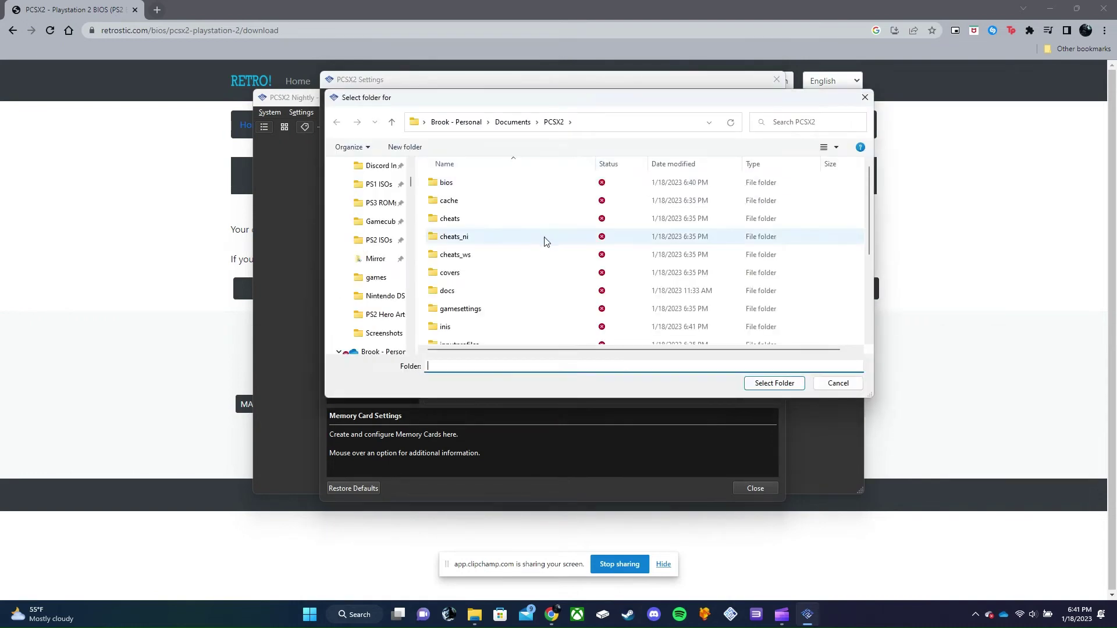
scroll(544, 250, "down", 3)
scroll(541, 259, "up", 3)
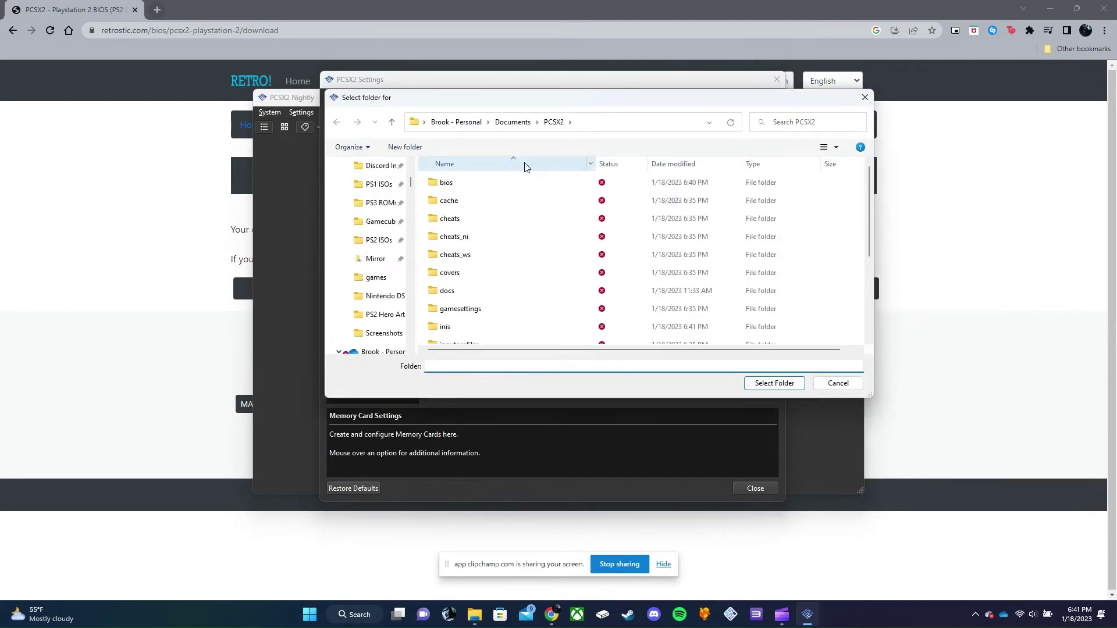
left_click(537, 122)
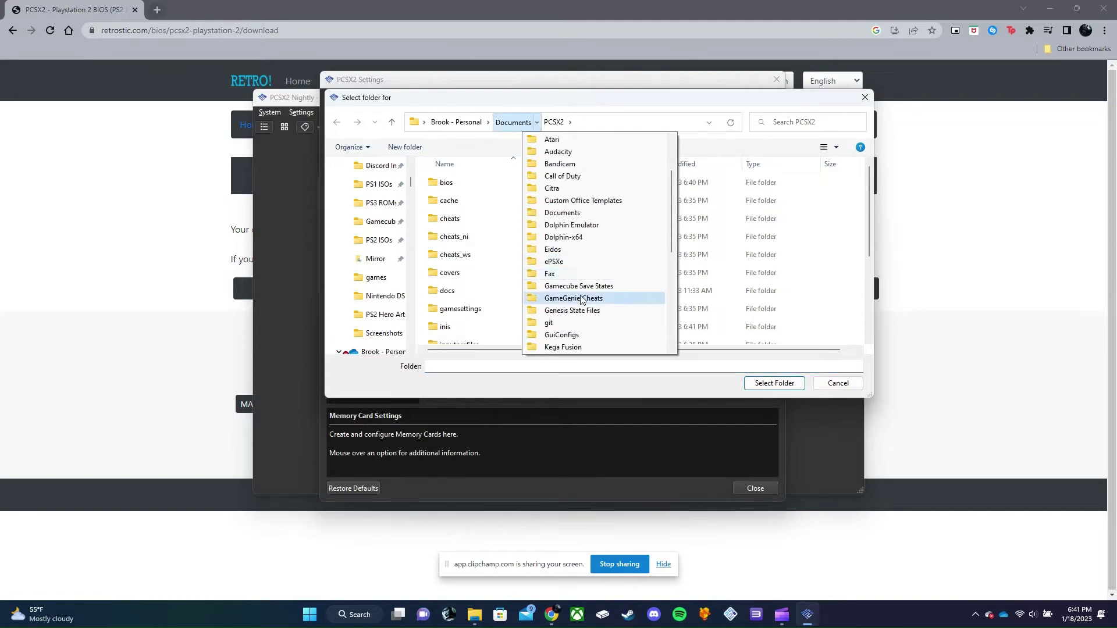
scroll(582, 298, "down", 3)
left_click(577, 322)
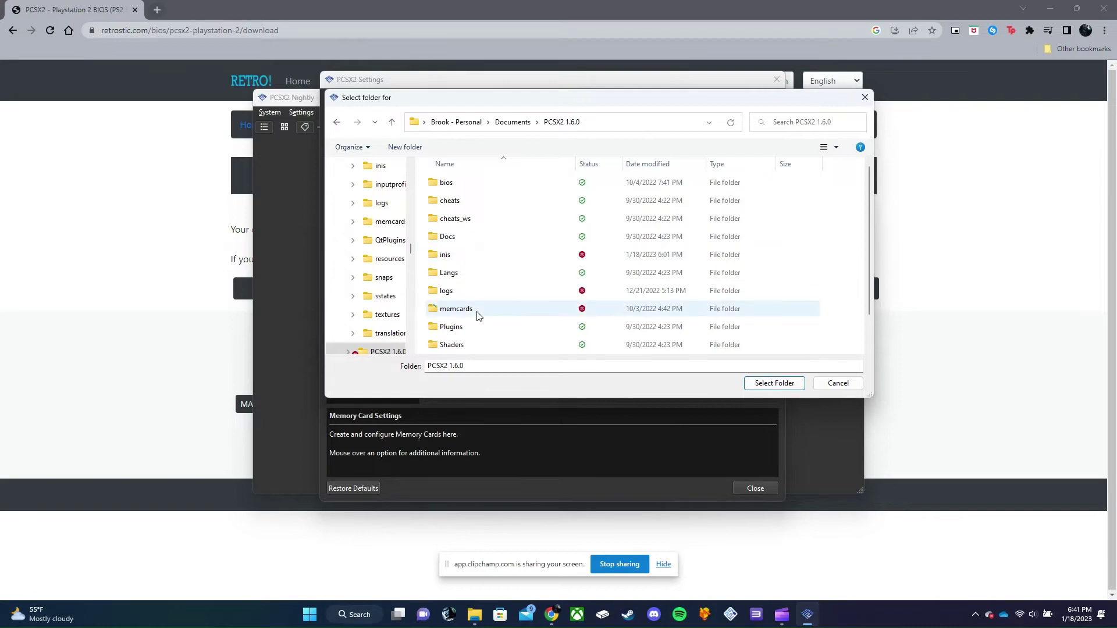
double_click(491, 312)
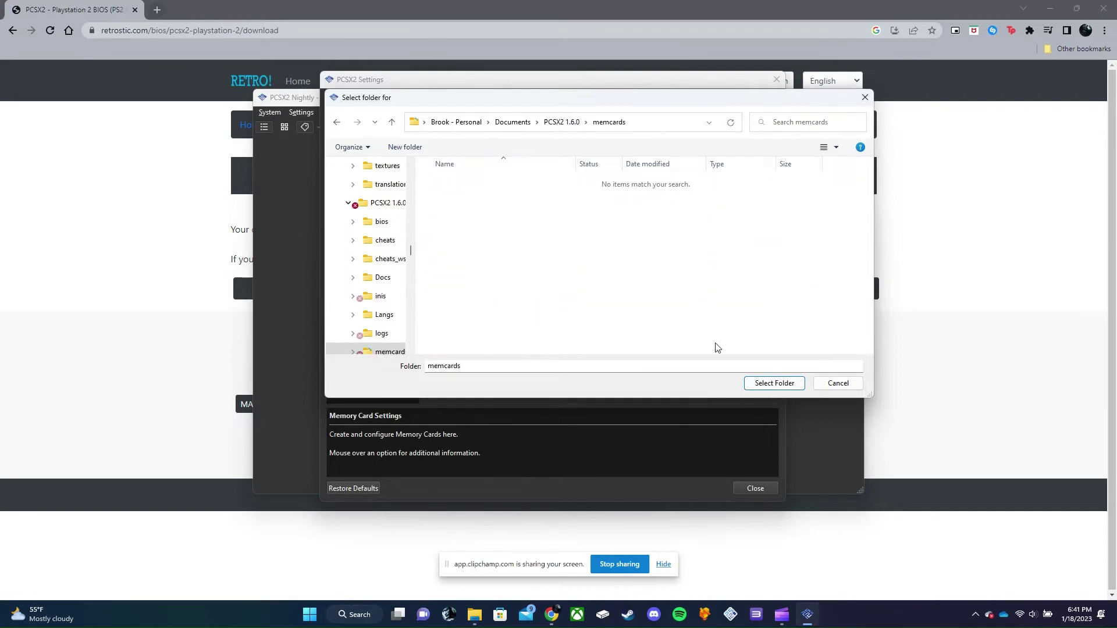
left_click(784, 378)
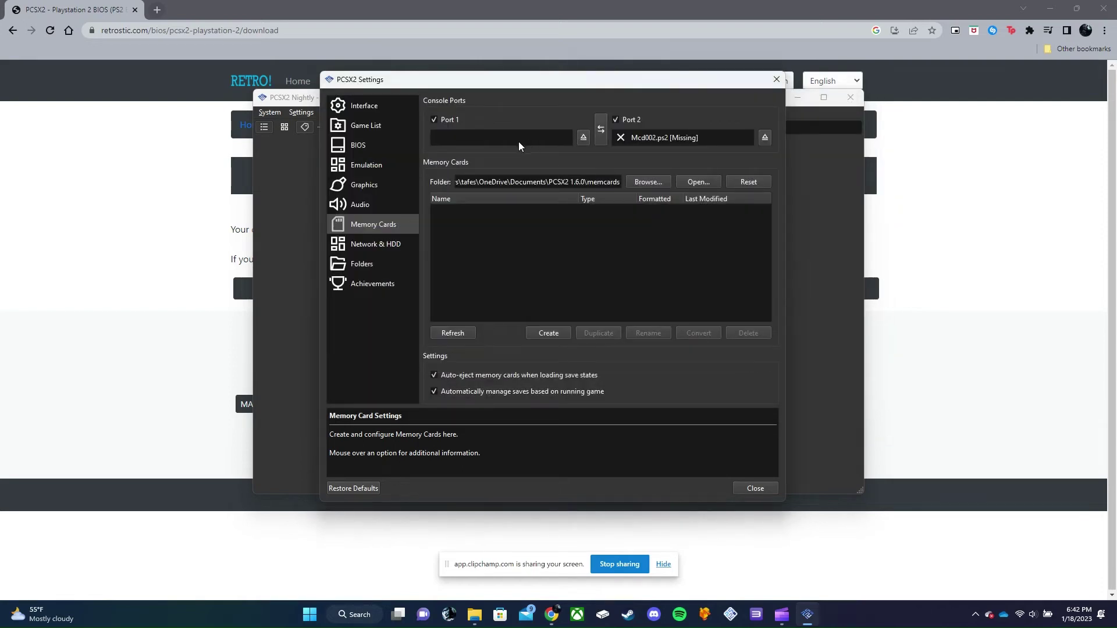
left_click(445, 333)
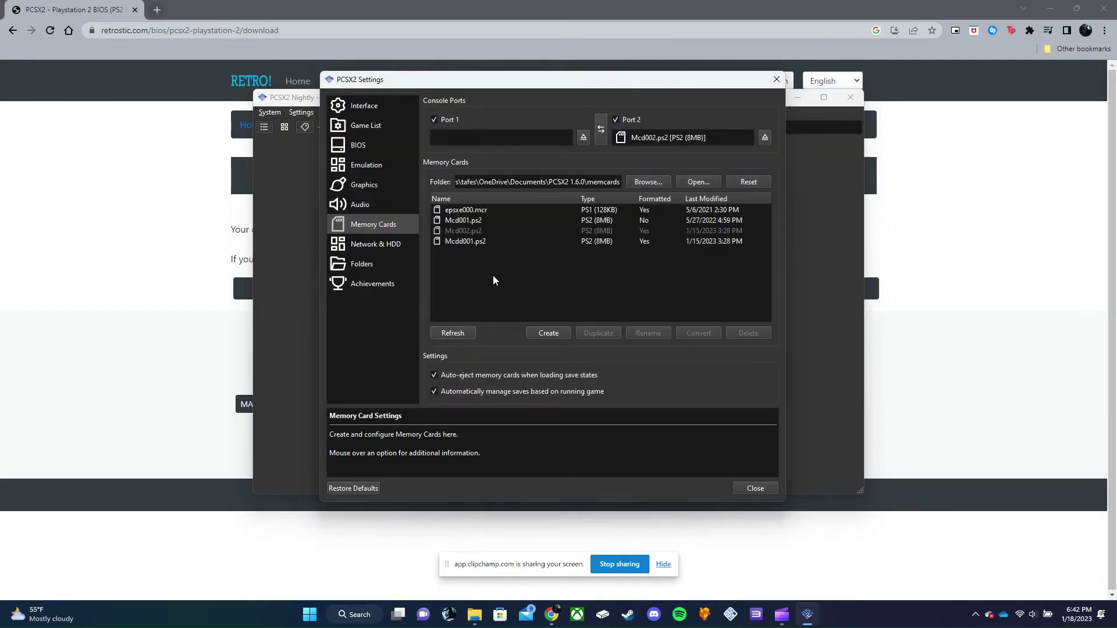
Step: Assign the memory card Mcd001.ps2 to port 1
left_click(511, 220)
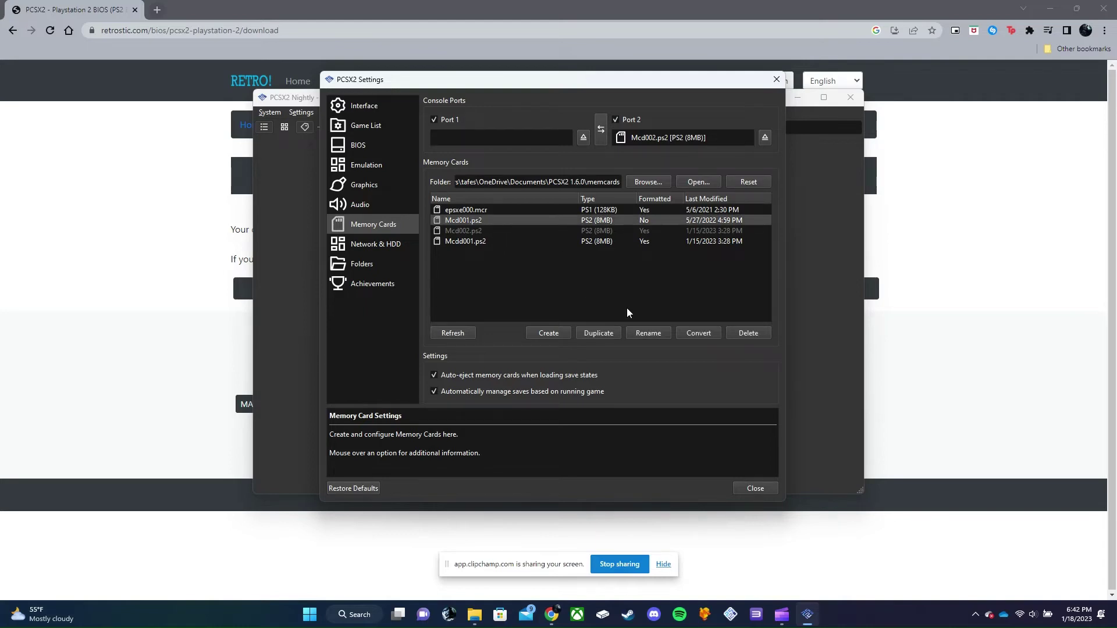
right_click(619, 224)
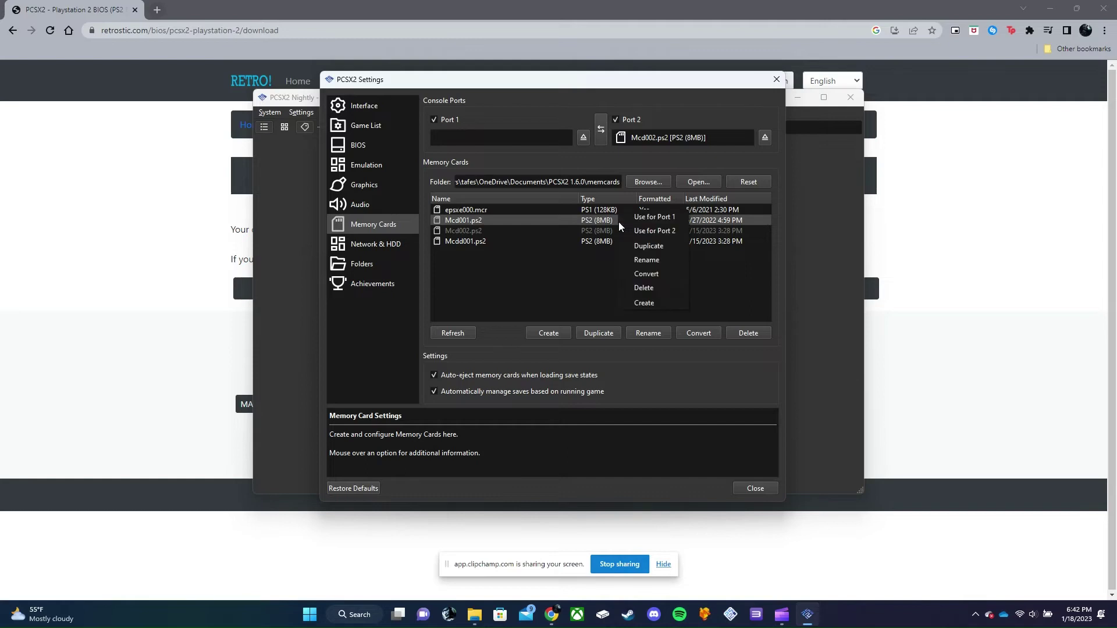
left_click(643, 218)
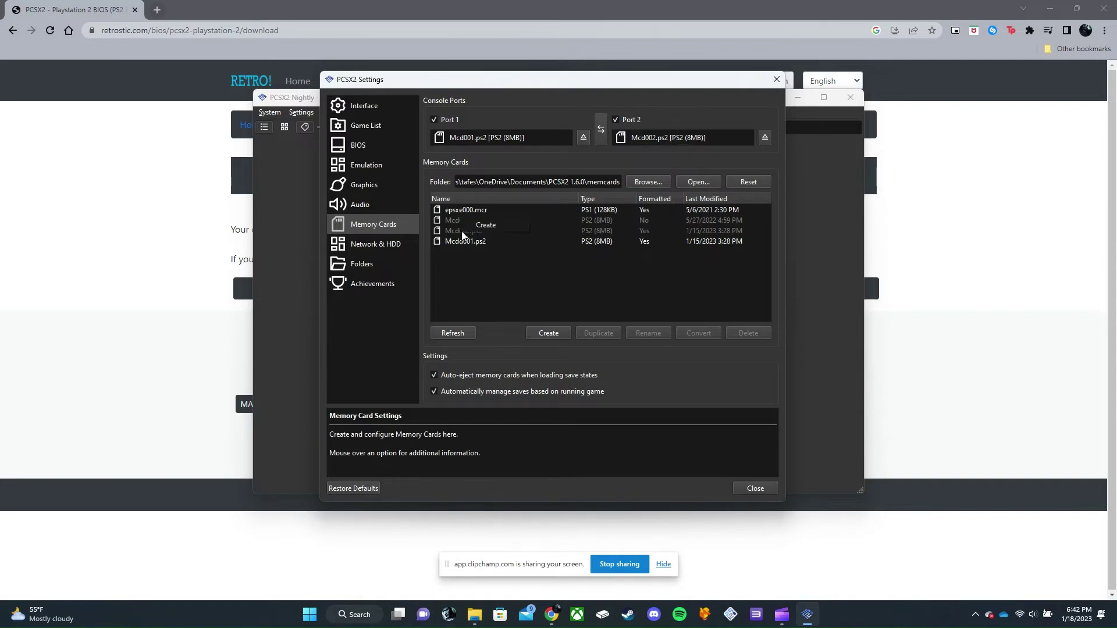
Step: Look through the Network & HDD, Folders, Game List and Interface settings, and close the settings window
left_click(373, 248)
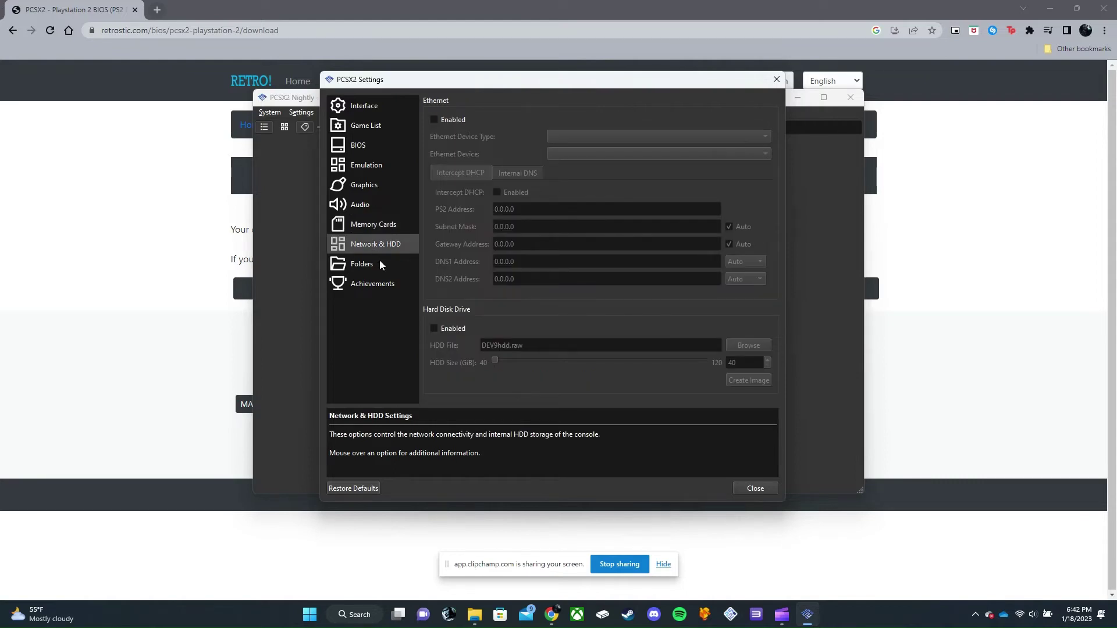
left_click(381, 266)
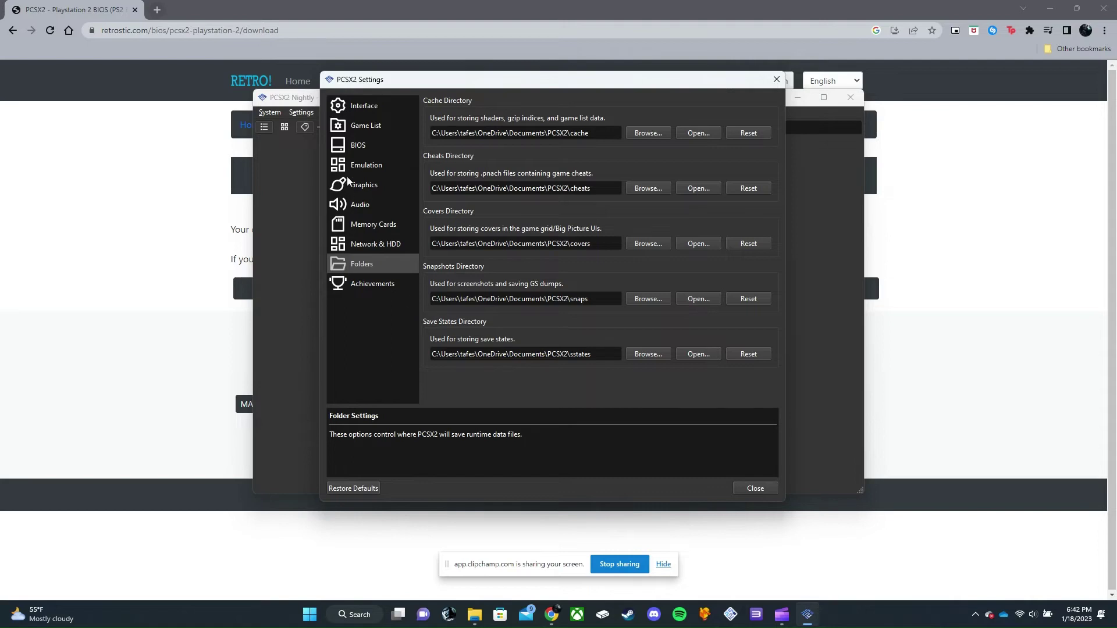
left_click(366, 139)
left_click(371, 128)
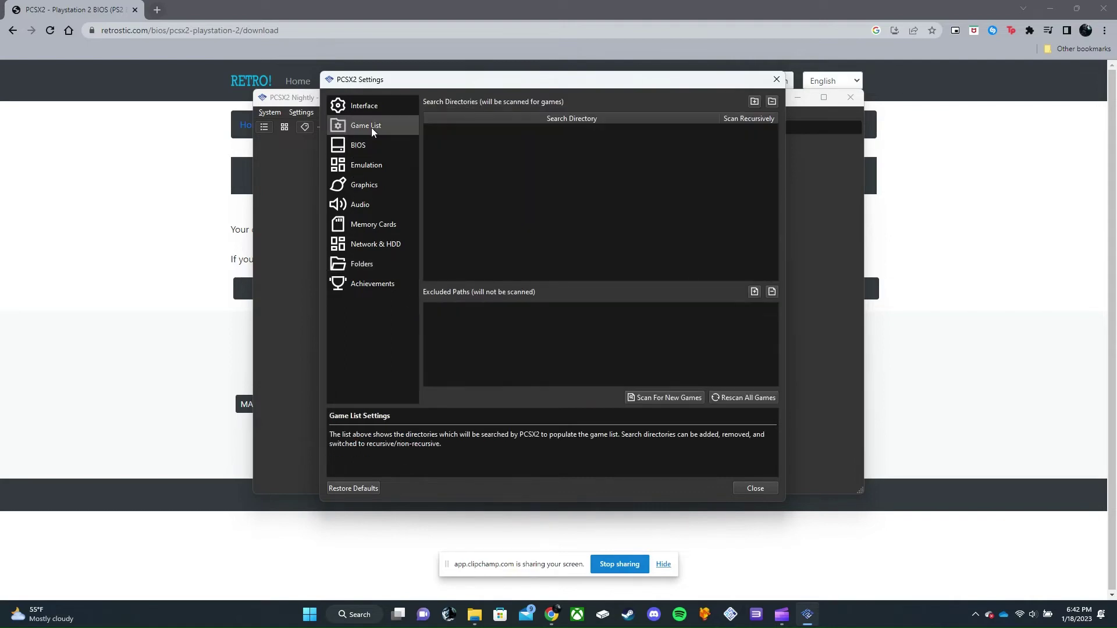
left_click(377, 108)
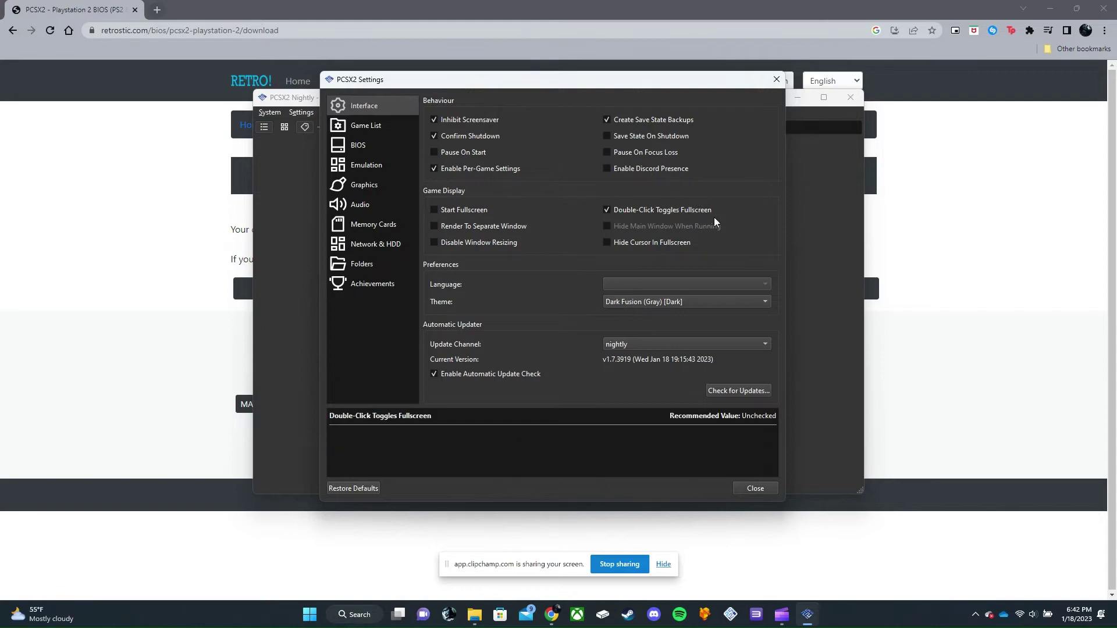
left_click(777, 79)
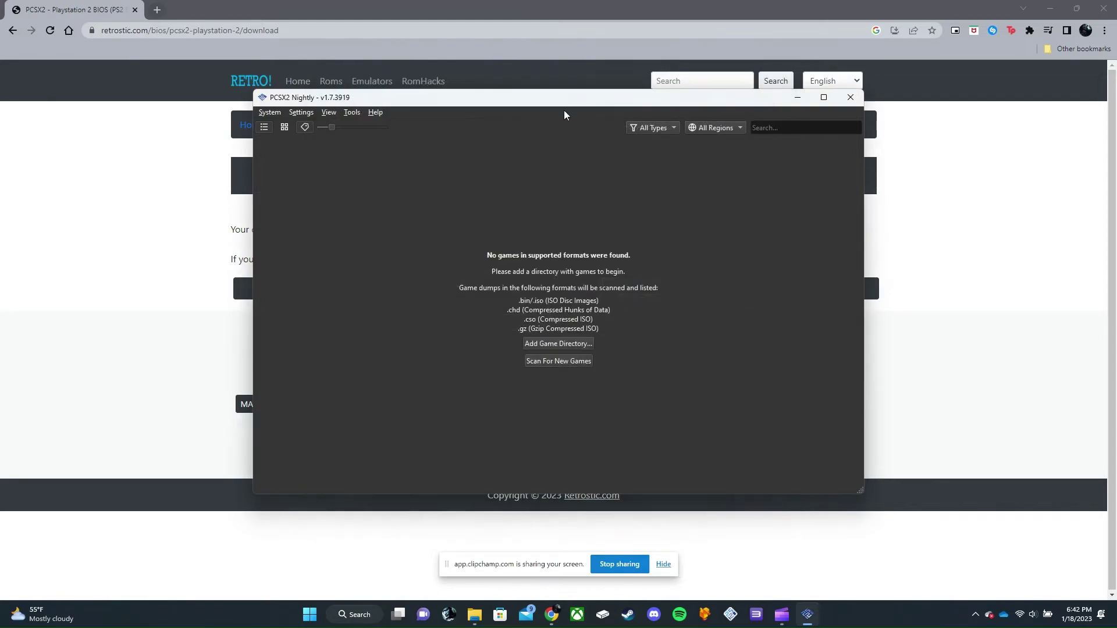
Step: Add the PS2 ISOs folder on the One Touch (G:) drive as a game directory and scan it recursively
left_click(580, 345)
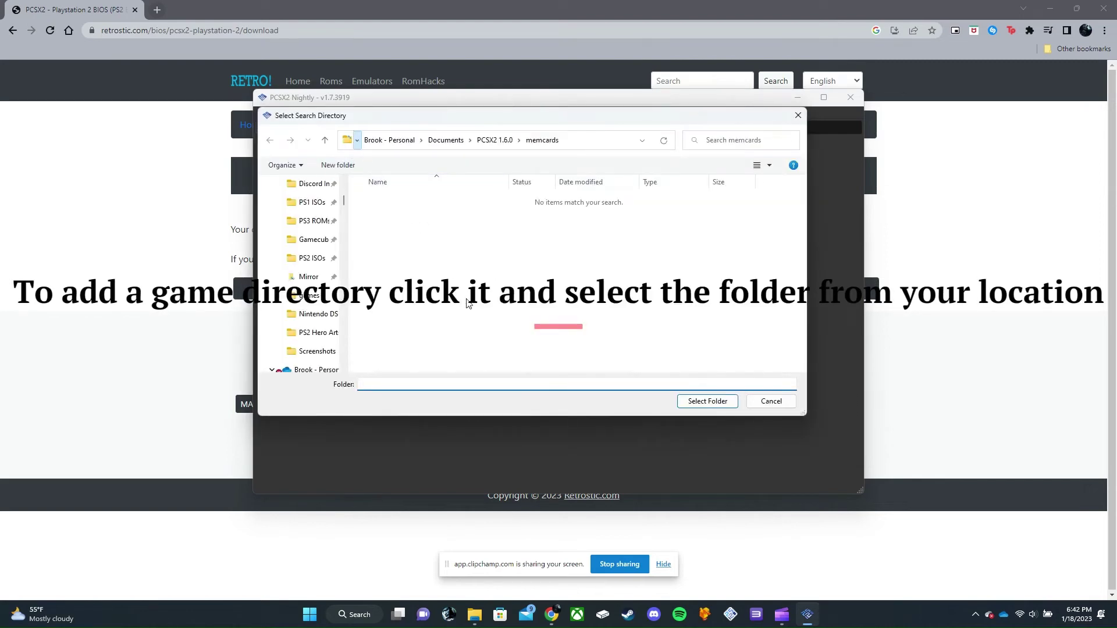
left_click(357, 140)
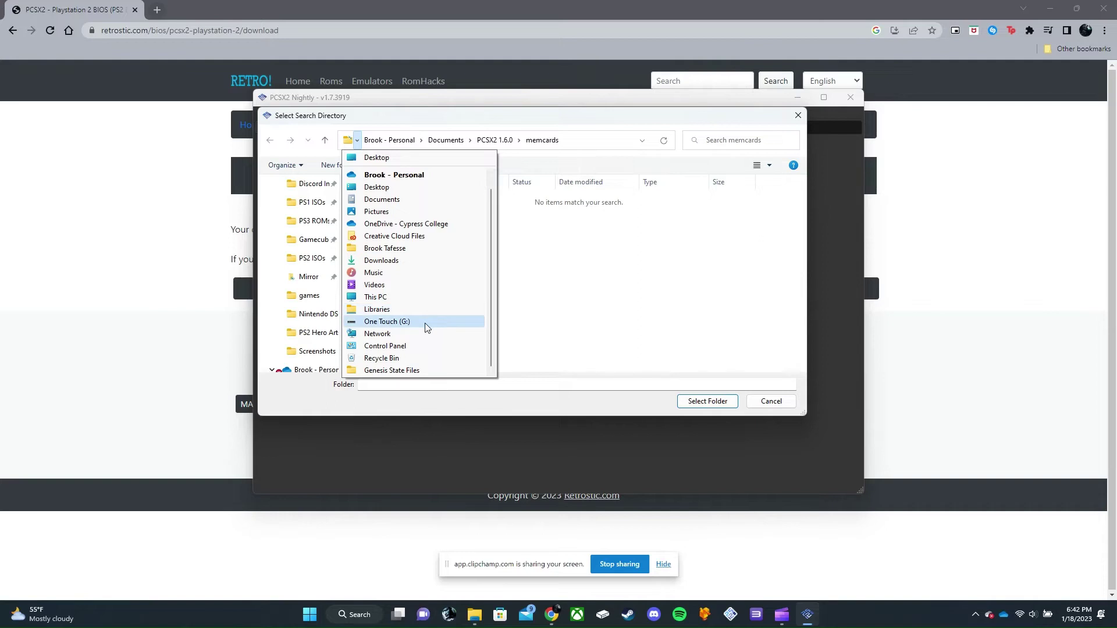
left_click(426, 323)
scroll(716, 333, "down", 8)
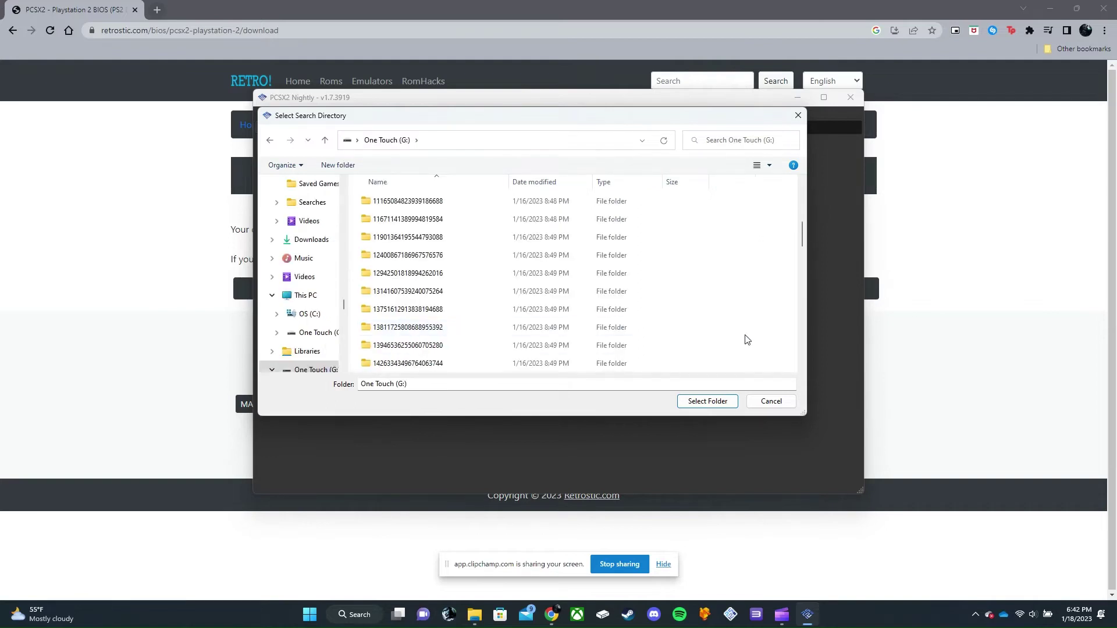
scroll(730, 331, "down", 1)
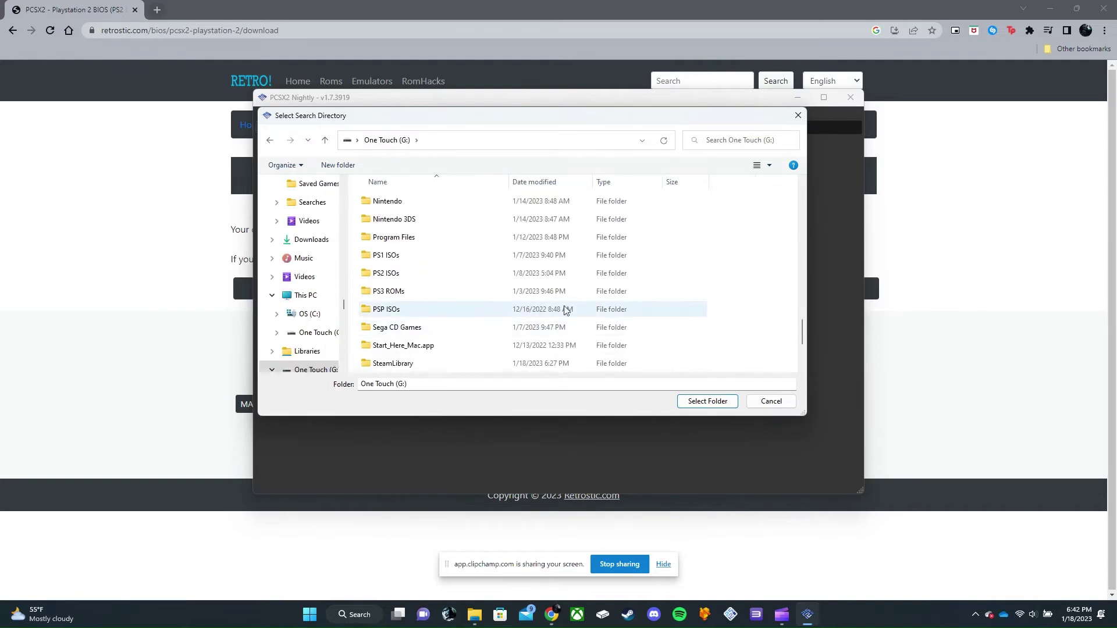
left_click(412, 278)
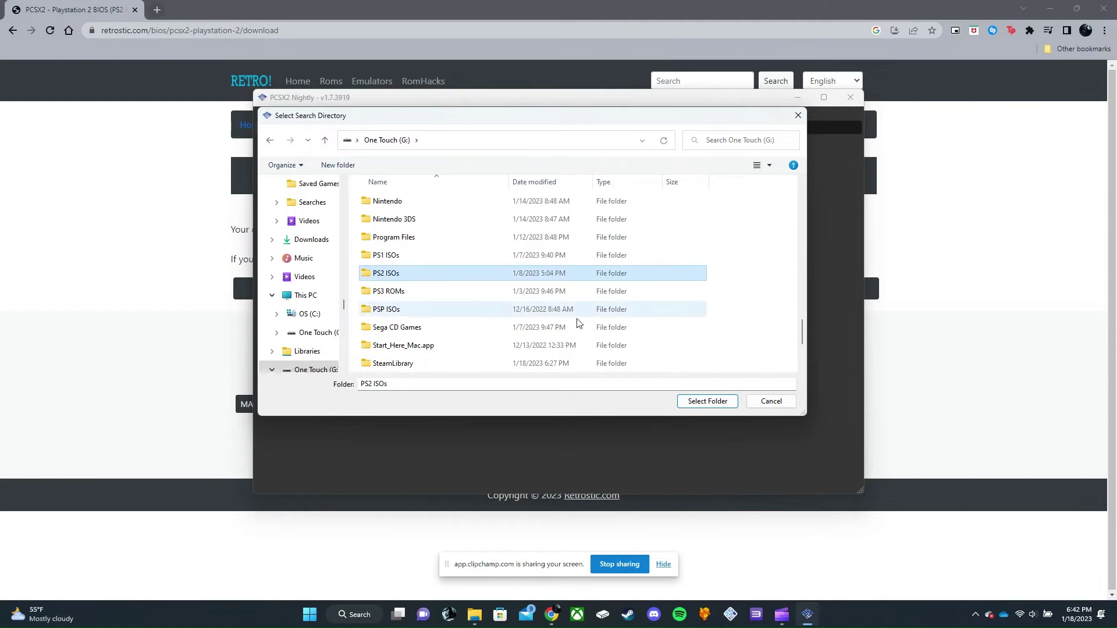
left_click(724, 403)
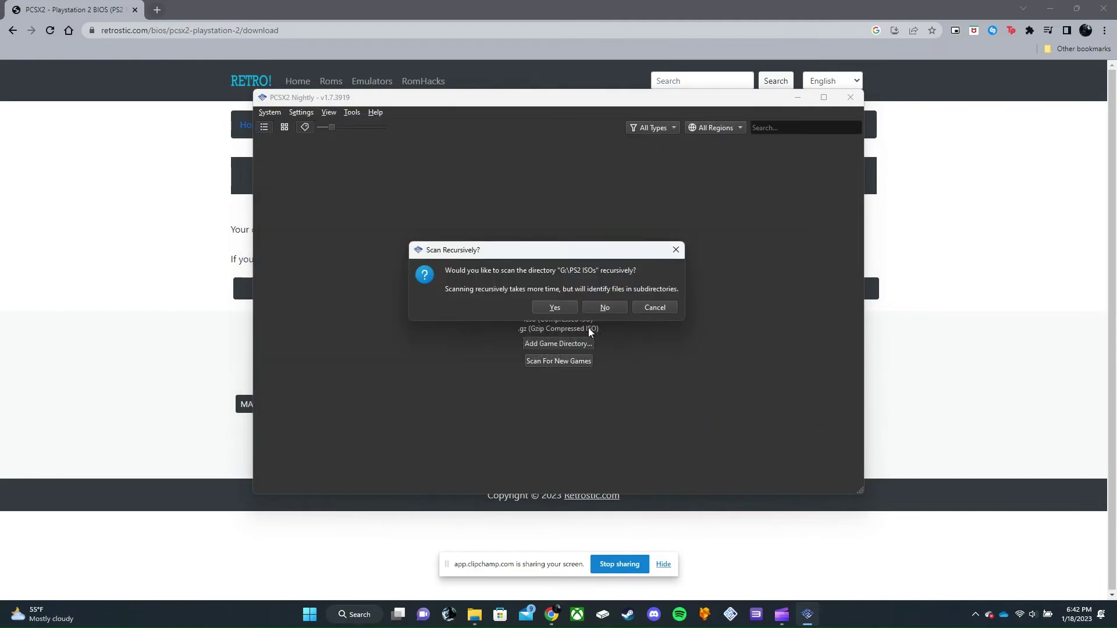
left_click(544, 306)
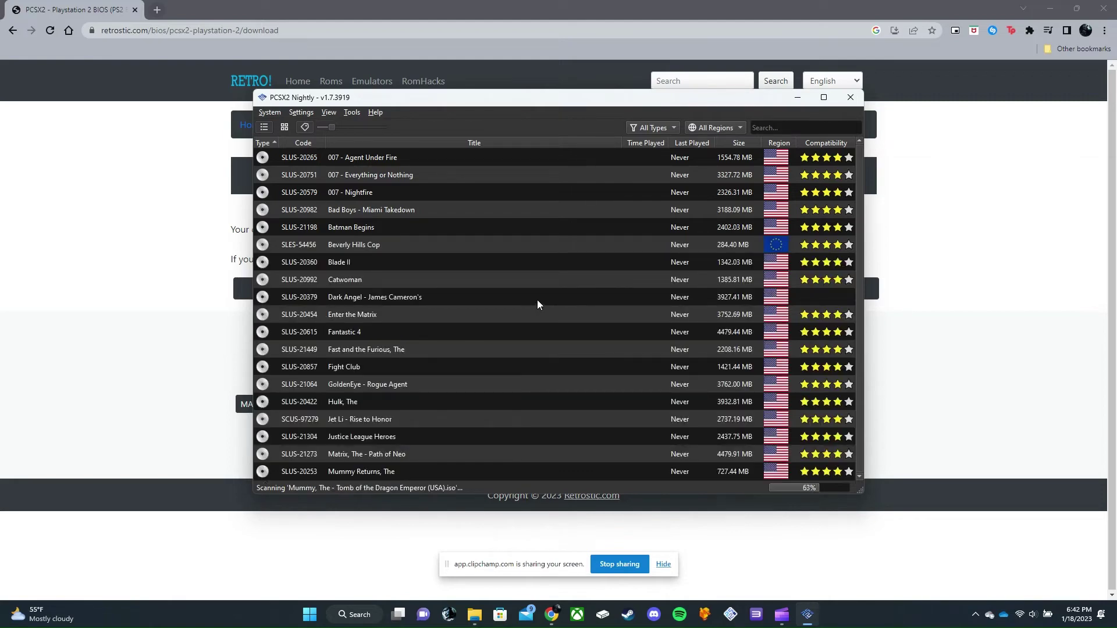
Step: Boot WWF SmackDown! - Just Bring It! from the game list
scroll(498, 364, "down", 2)
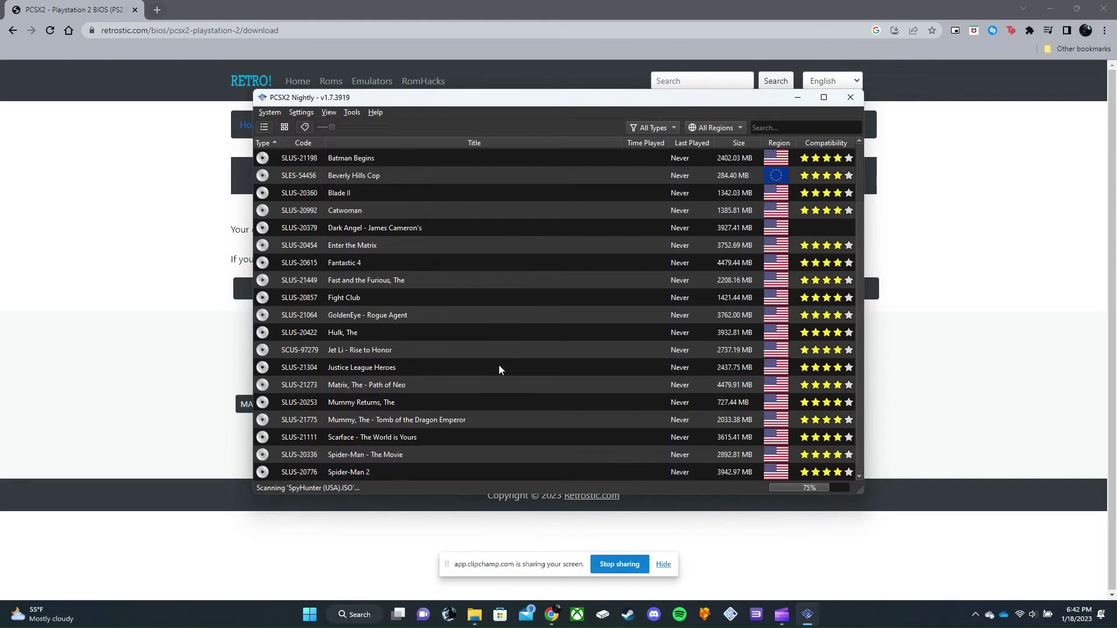
scroll(476, 375, "down", 2)
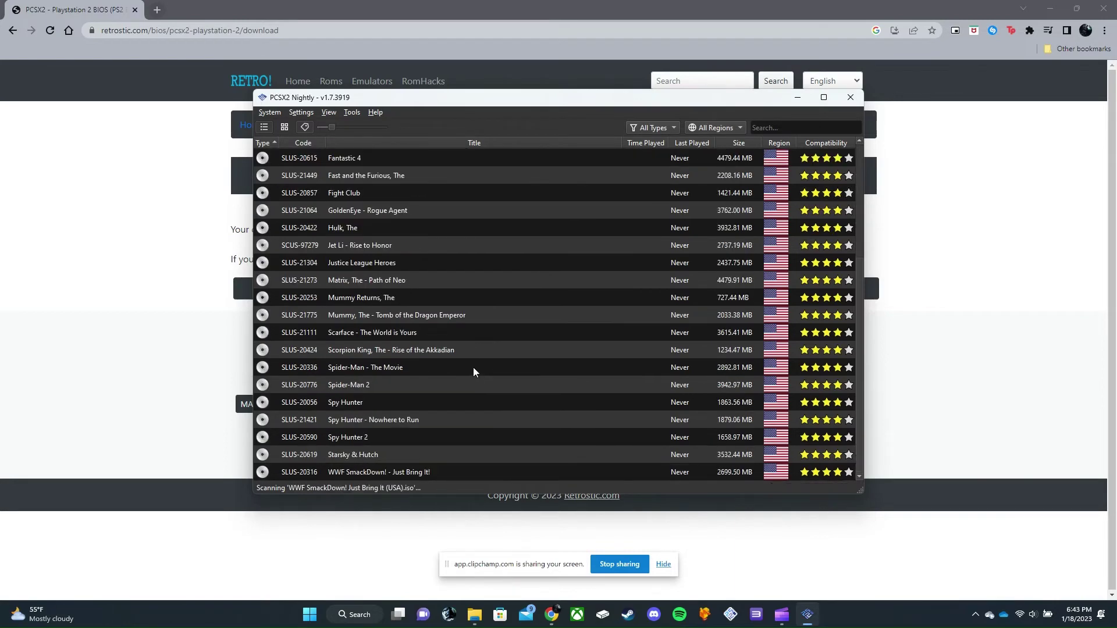
scroll(537, 454, "up", 4)
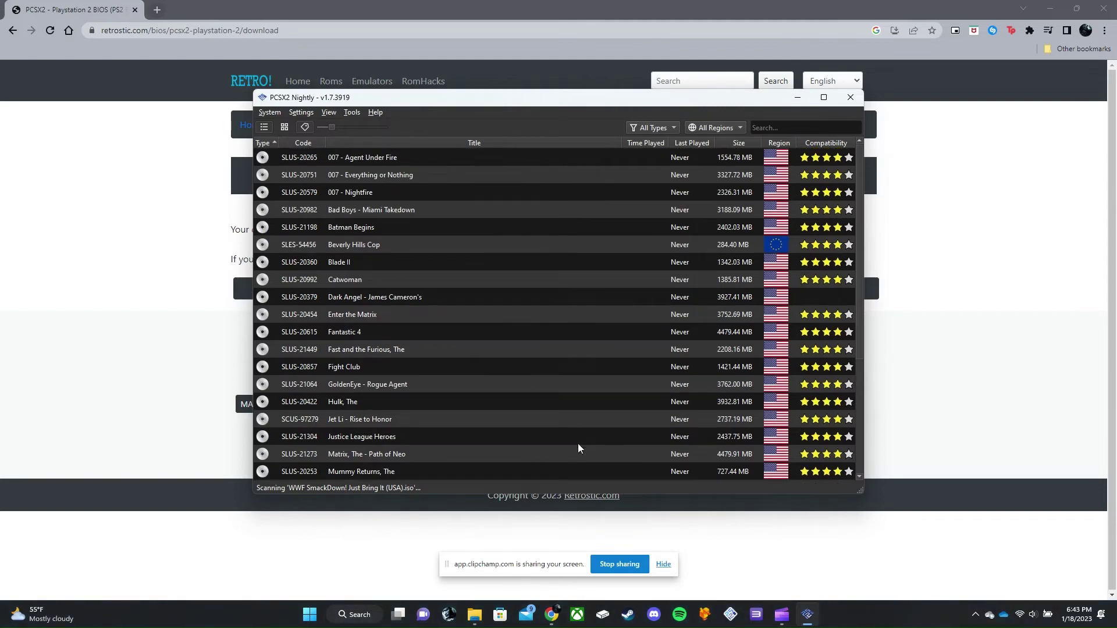
scroll(578, 445, "down", 4)
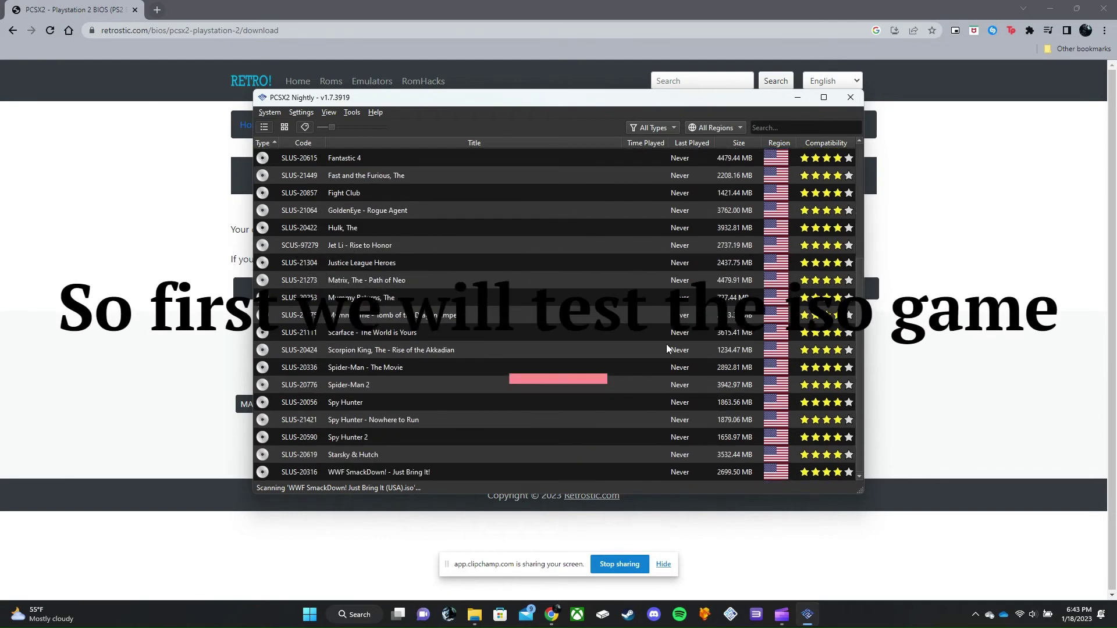
right_click(278, 362)
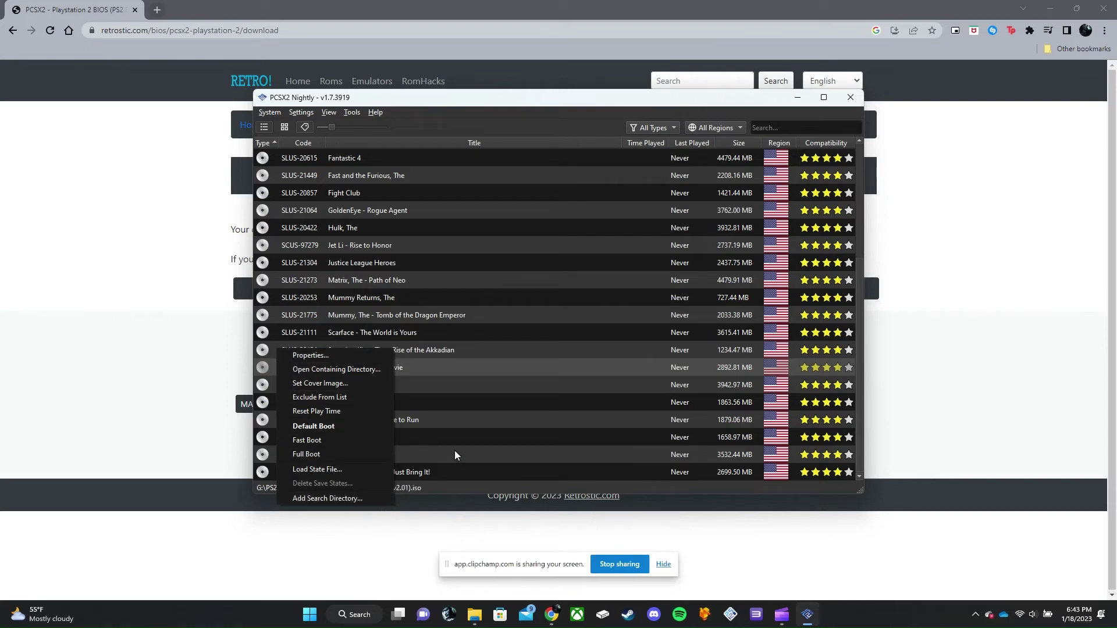
left_click(445, 474)
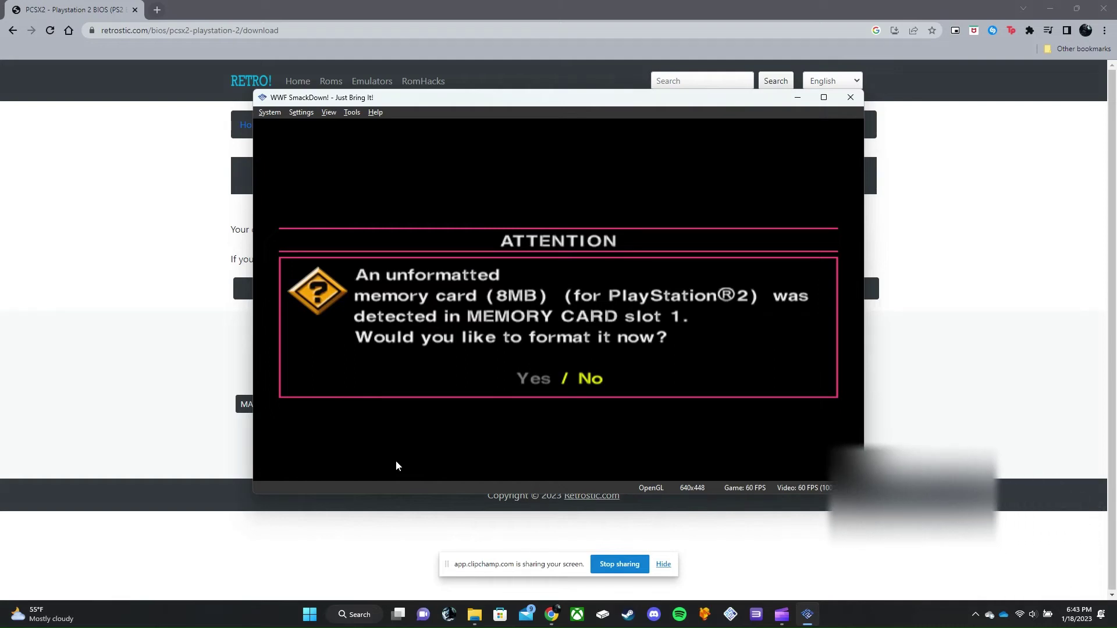
Step: Keep DualShock 2 as the Controller Port 1 type and map its buttons automatically to the SDL-0 controller
left_click(301, 113)
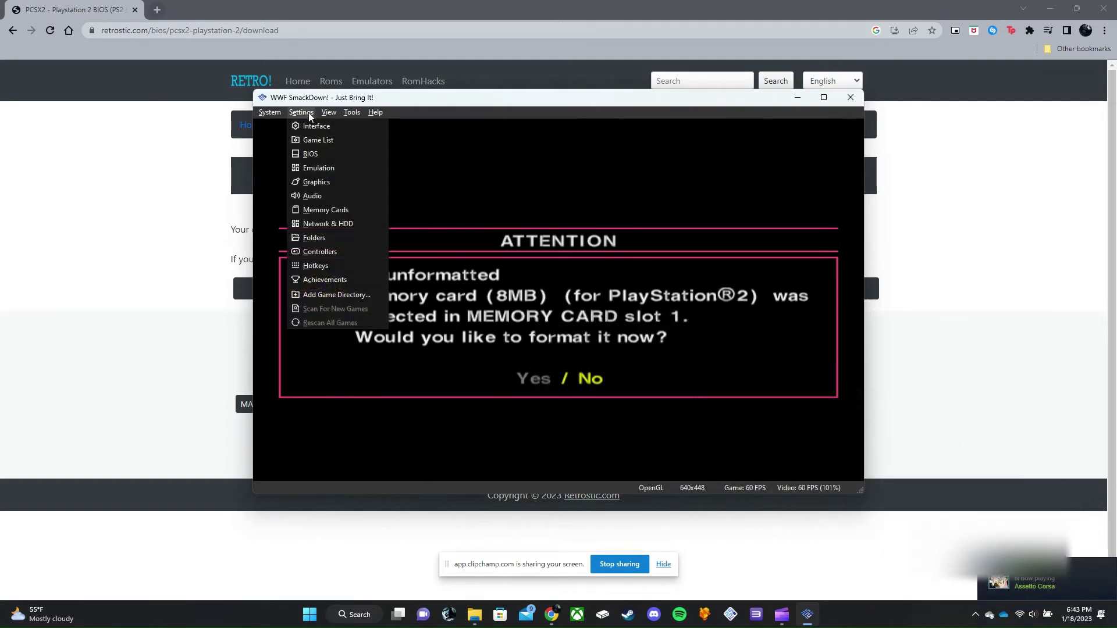
left_click(334, 251)
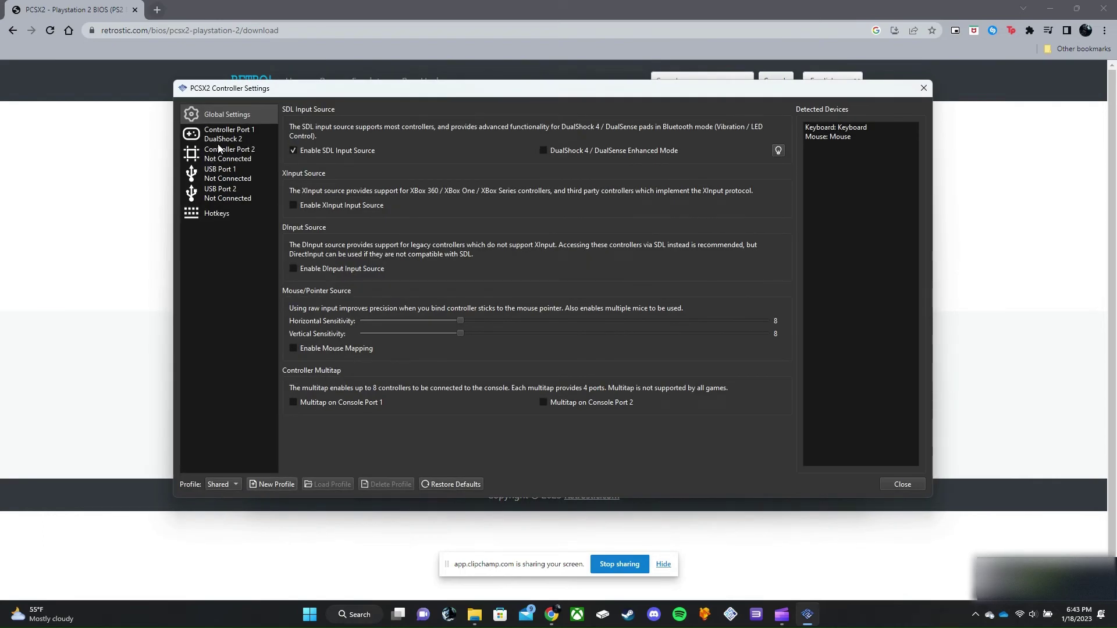
left_click(237, 141)
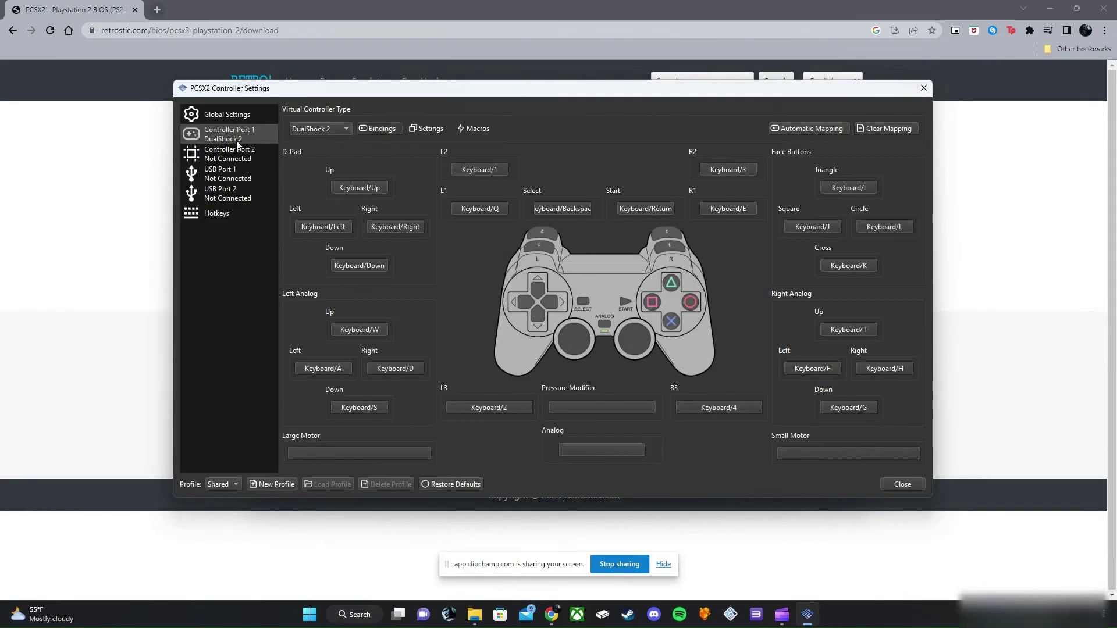
left_click(323, 127)
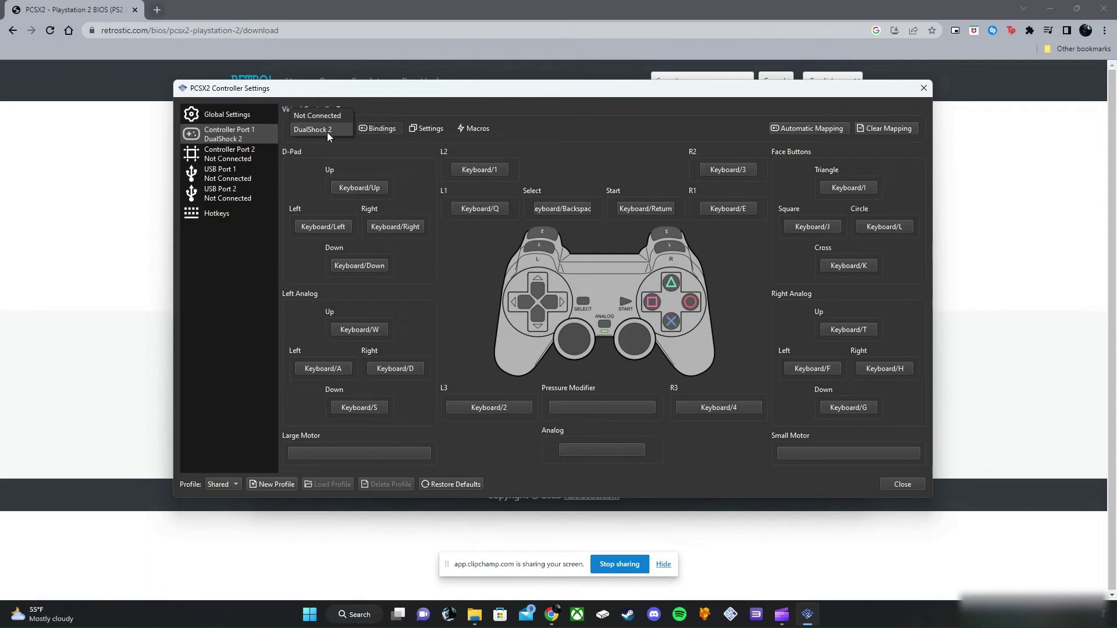
left_click(324, 127)
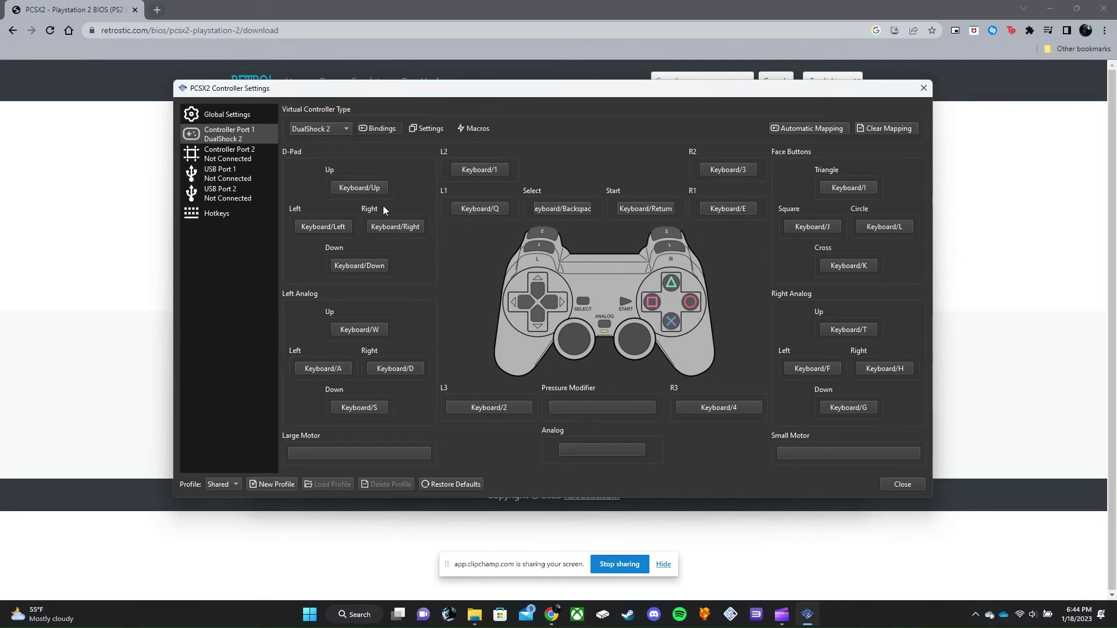
left_click(323, 129)
left_click(325, 132)
left_click(818, 128)
left_click(864, 163)
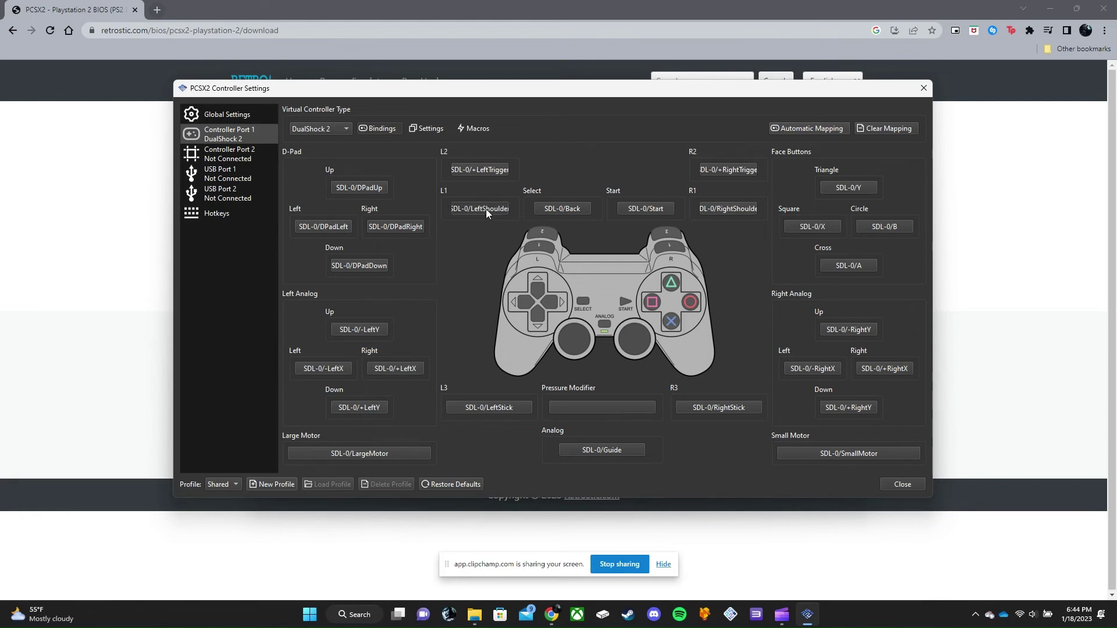
Step: Bind L2 to SDL-0/LeftShoulder, L1 to SDL-0/+LeftTrigger, R2 to SDL-0/RightShoulder and R1 to SDL-0/+RightTrigger, and close the controller settings
left_click(494, 169)
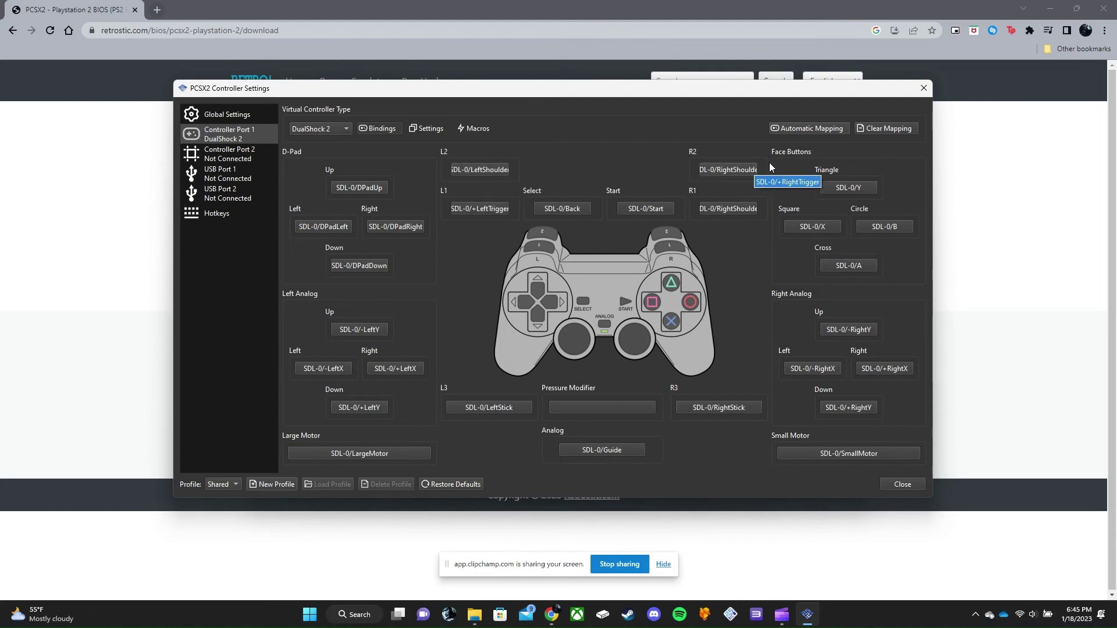
left_click(741, 208)
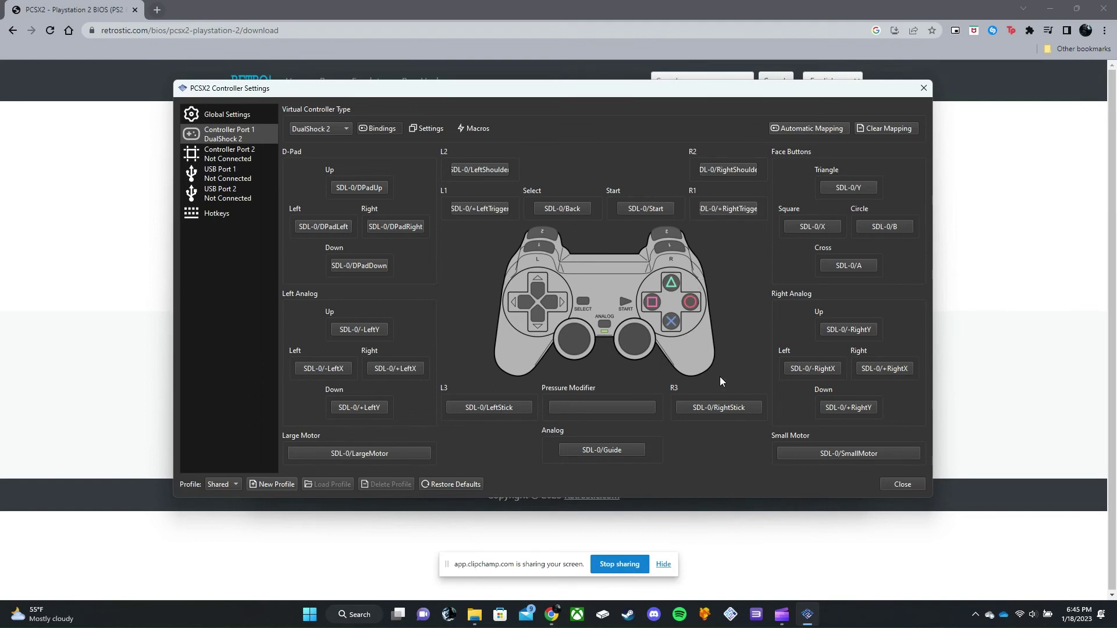
left_click(894, 484)
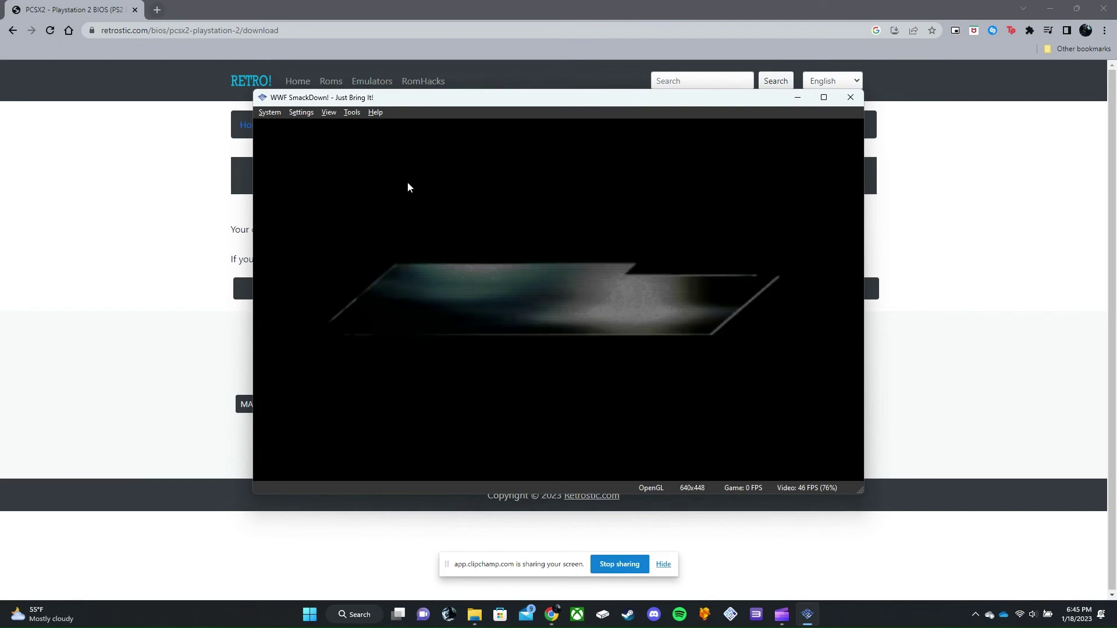
Step: Pause WWF SmackDown! - Just Bring It!, shut it down and confirm to return to the game list
left_click(280, 111)
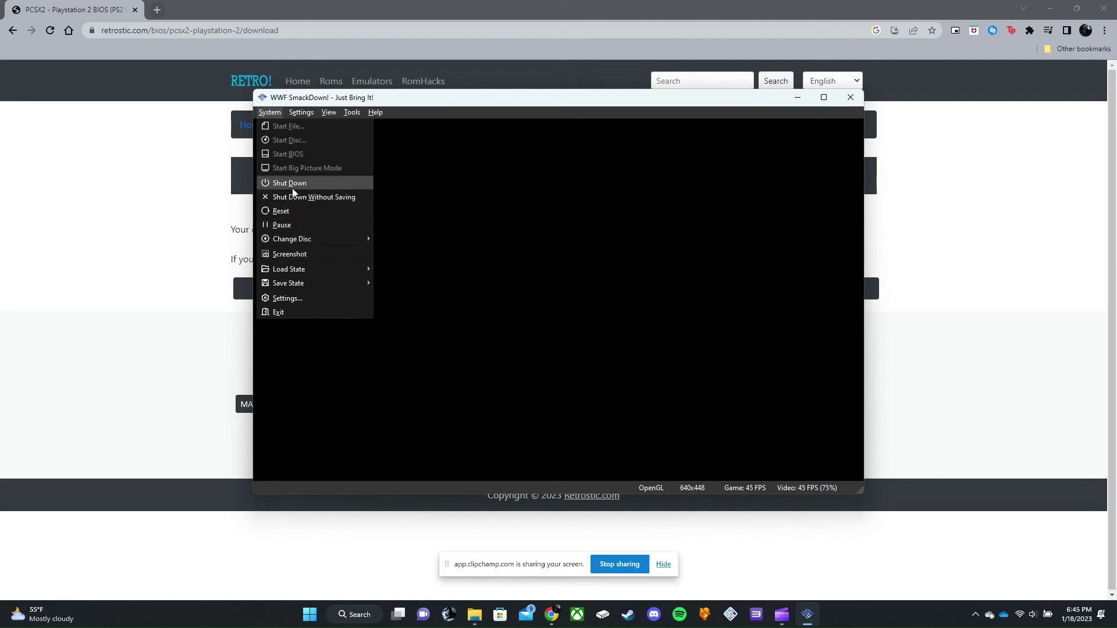
left_click(290, 224)
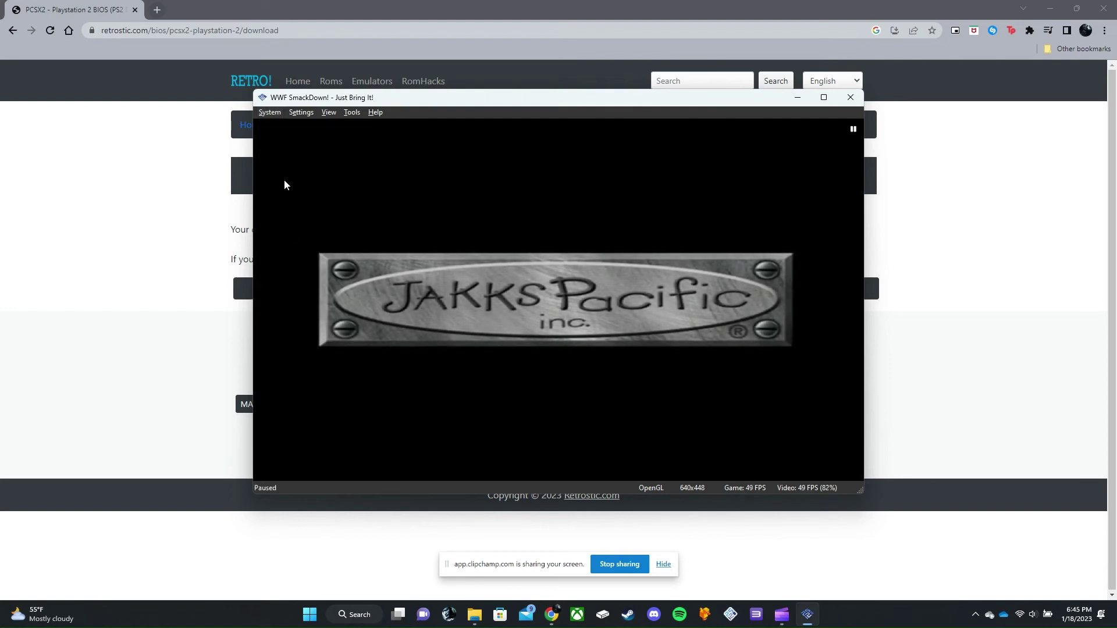
left_click(264, 111)
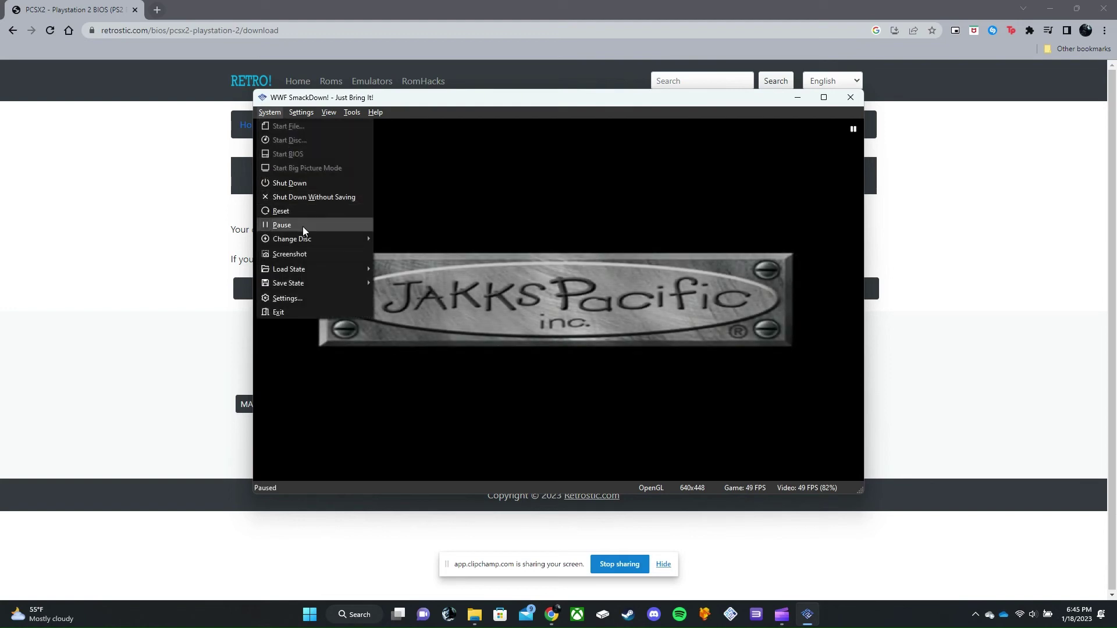
left_click(290, 184)
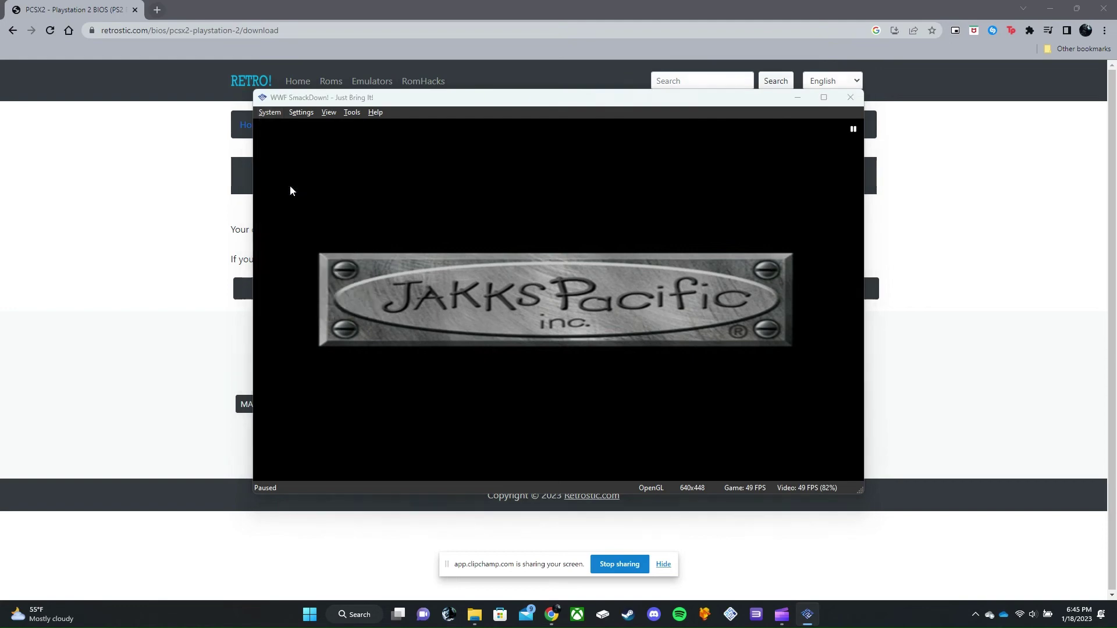
left_click(581, 311)
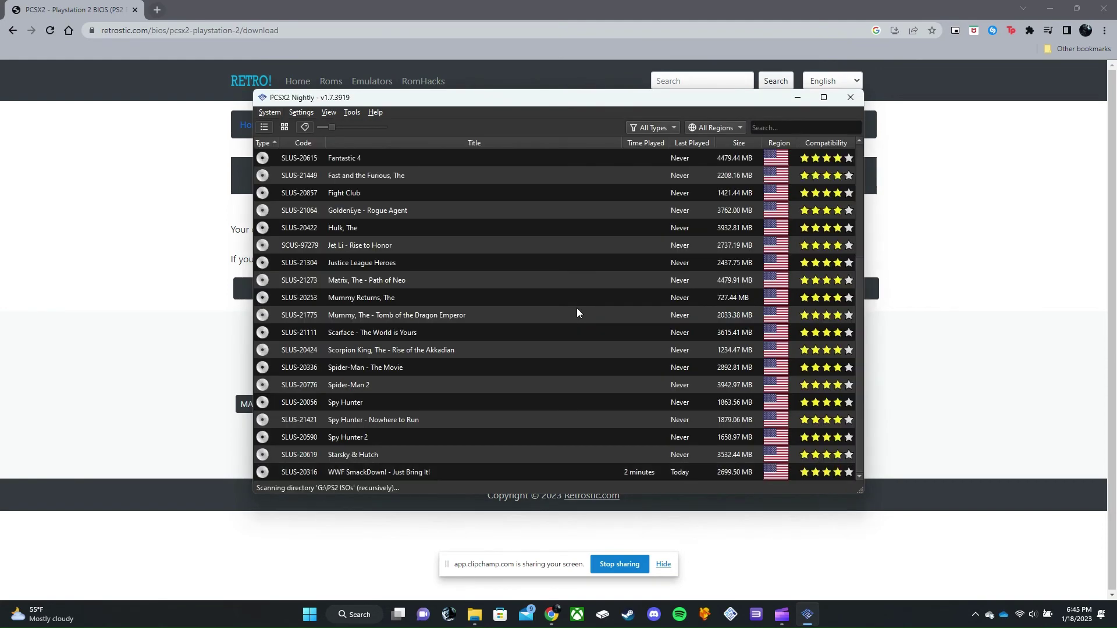
Step: Start the PS2 BIOS without a game
left_click(268, 113)
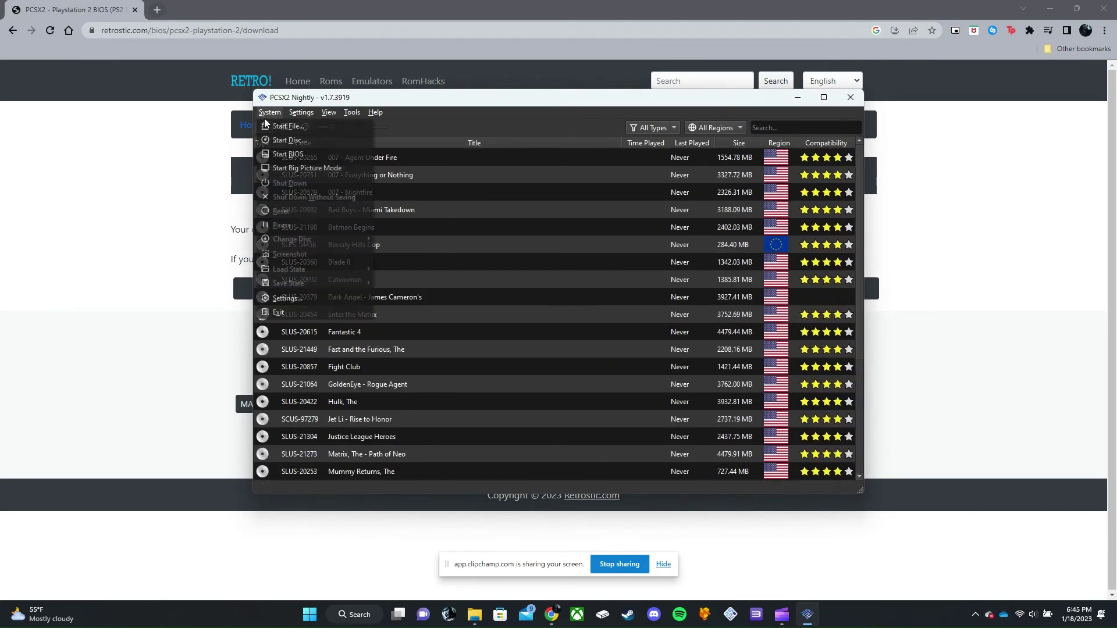
left_click(285, 153)
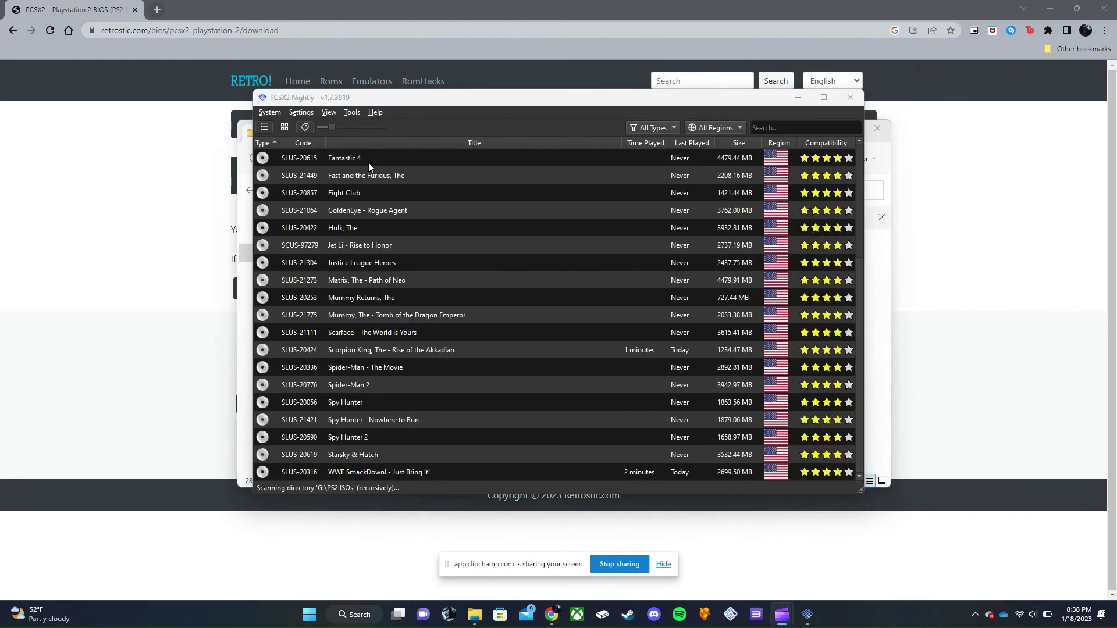
Step: Start the Spy Hunter game from disc and shut it down without saving
scroll(390, 280, "up", 4)
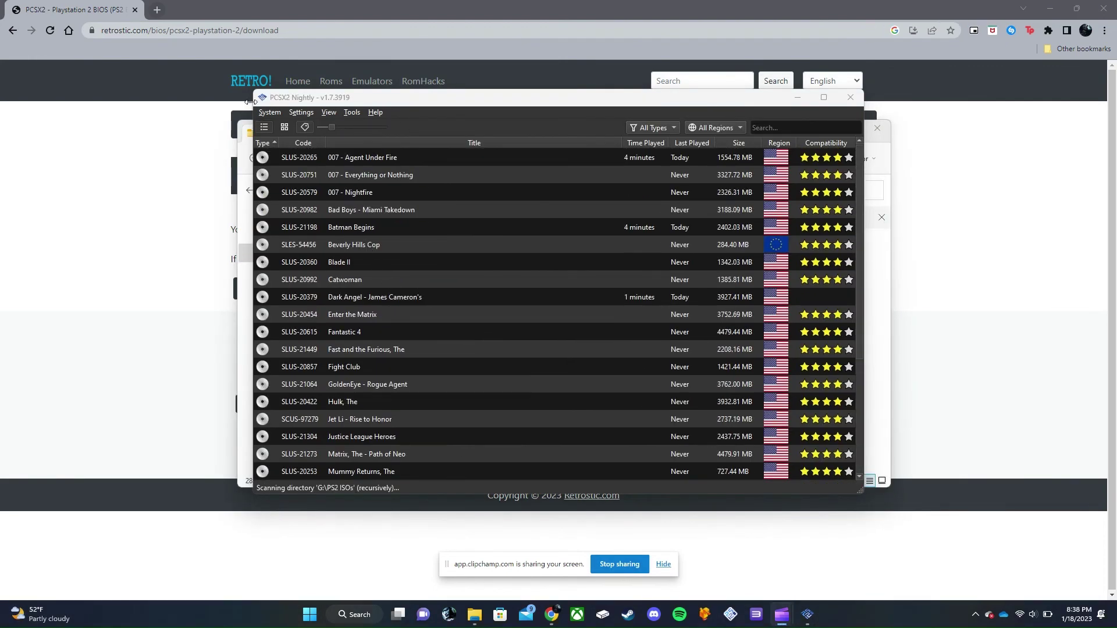
left_click(267, 111)
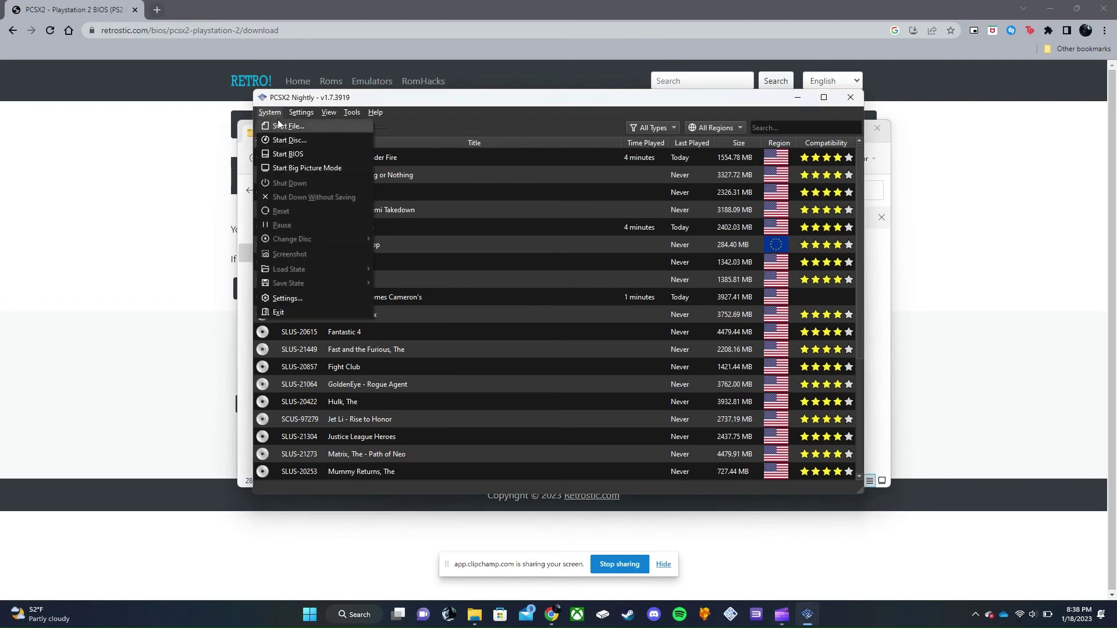
left_click(288, 141)
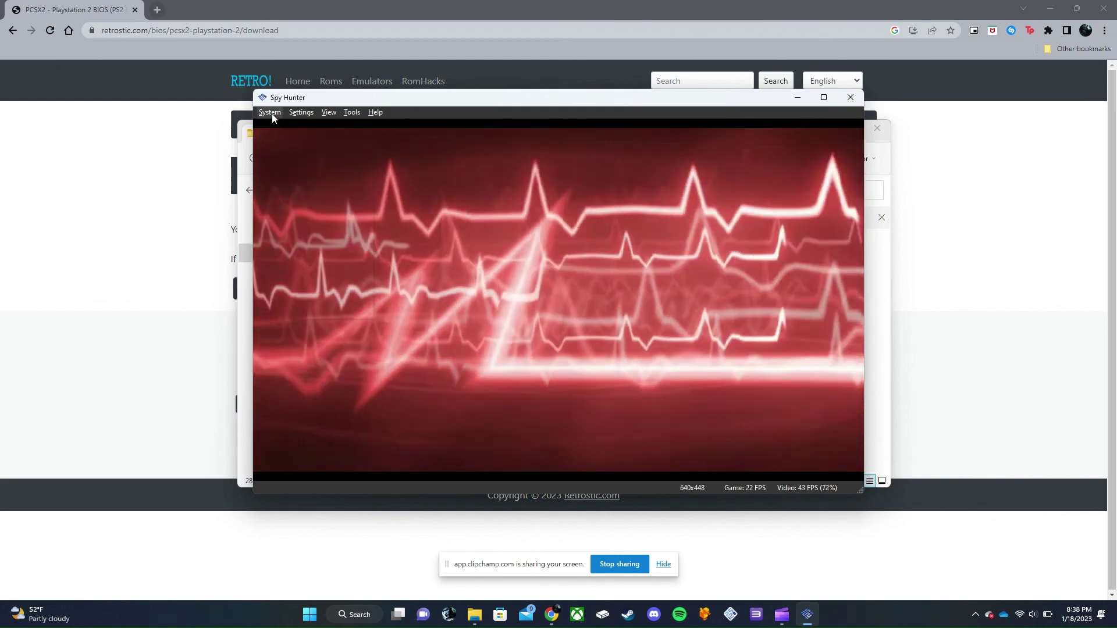
left_click(272, 114)
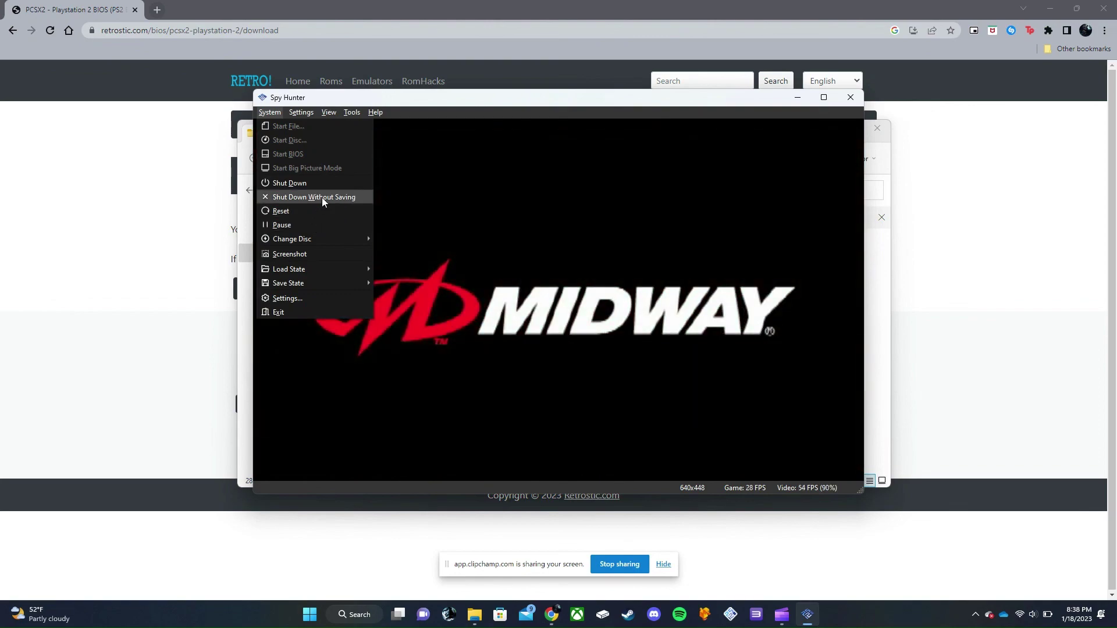
left_click(322, 198)
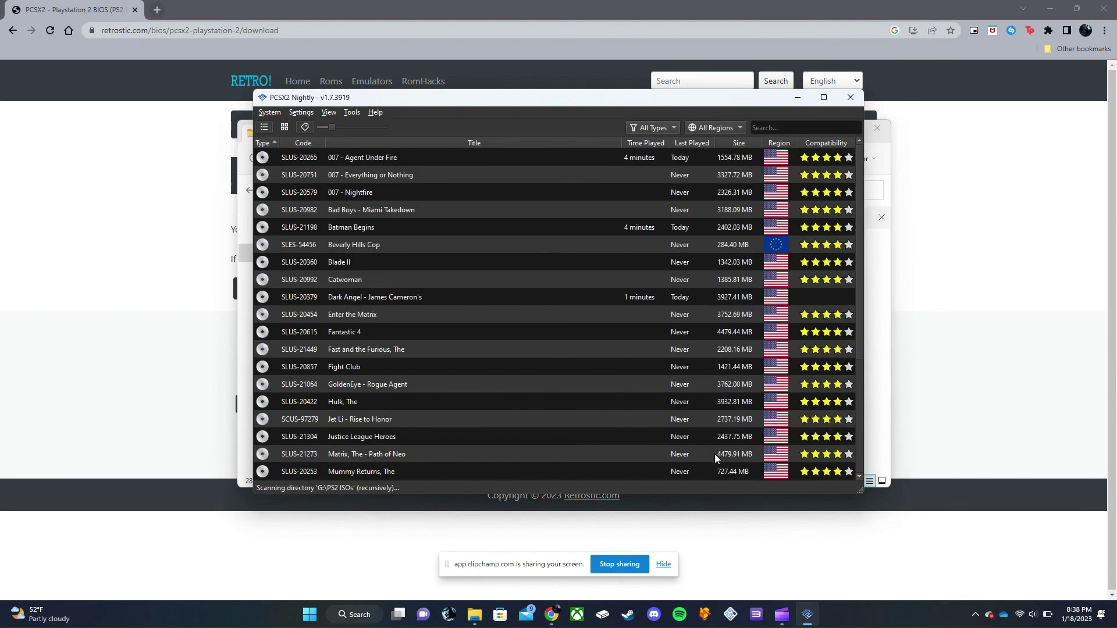
scroll(526, 302, "down", 3)
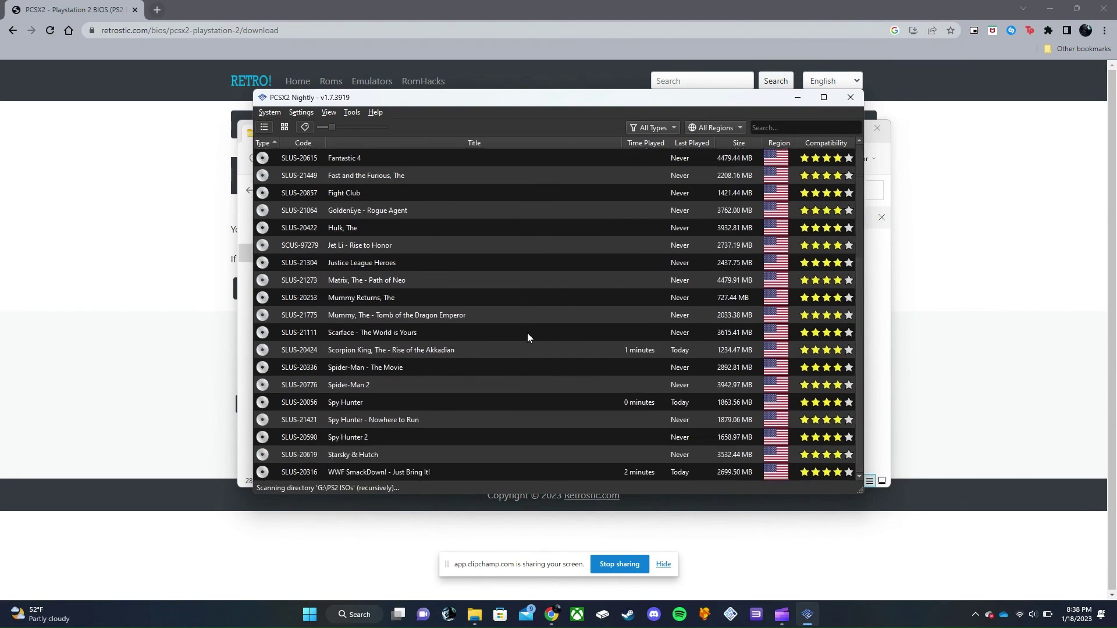
scroll(527, 337, "up", 3)
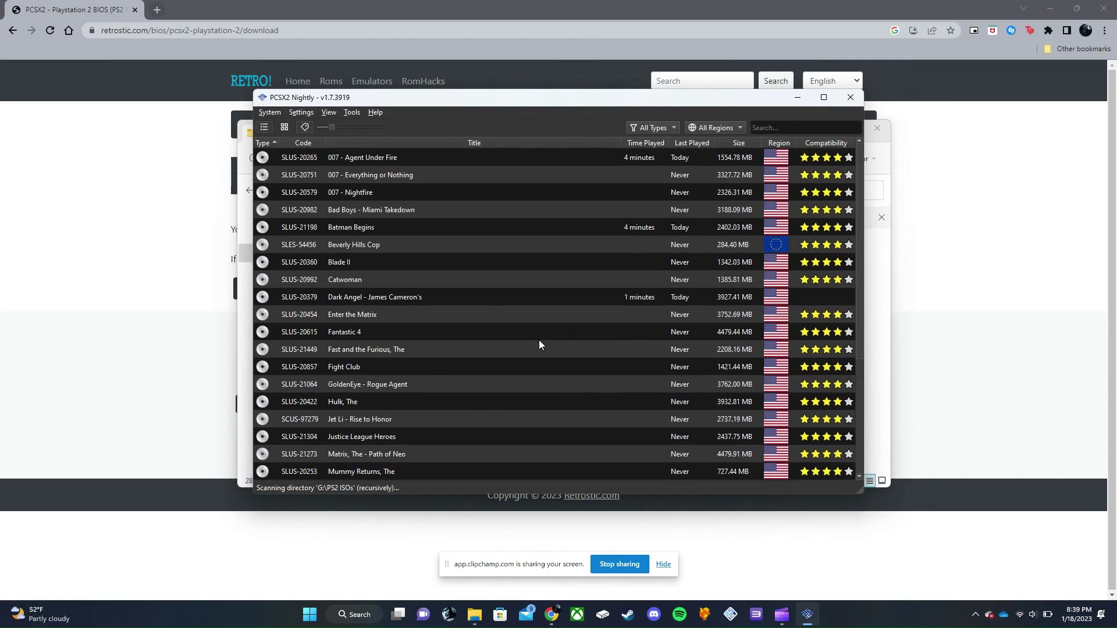
left_click(310, 114)
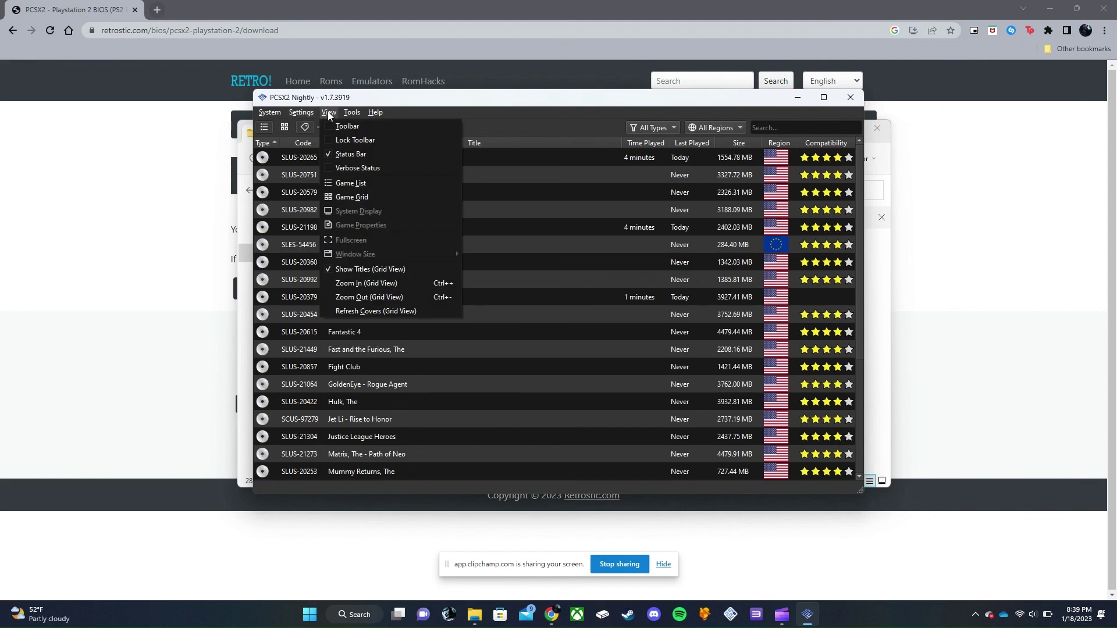